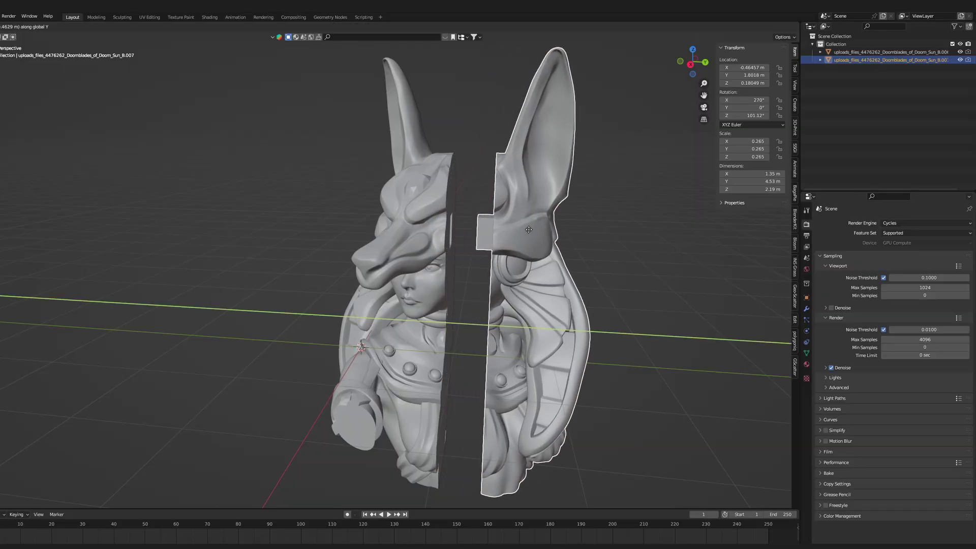
# Start a new General scene with the default camera, cube and light cleared
pyautogui.scroll(10, 575, 299)
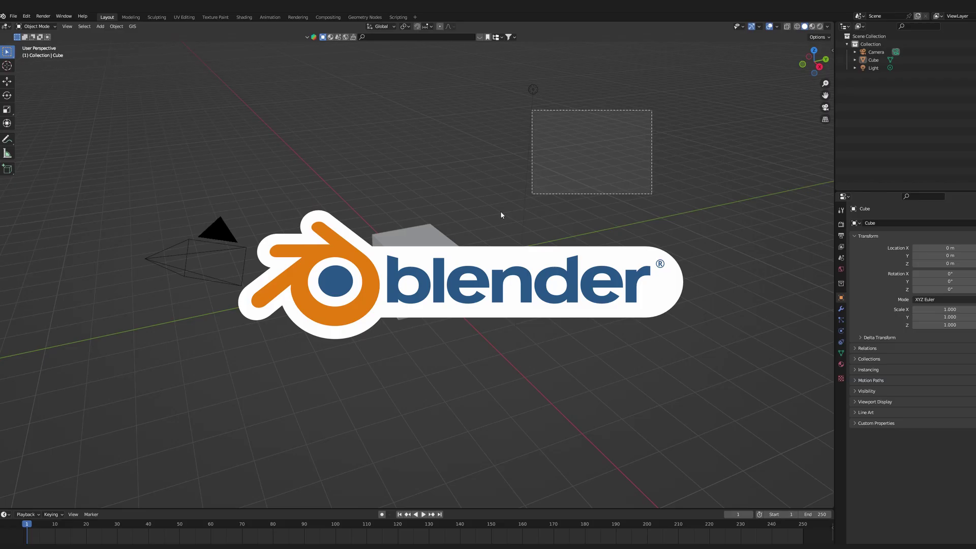
pyautogui.press('Delete')
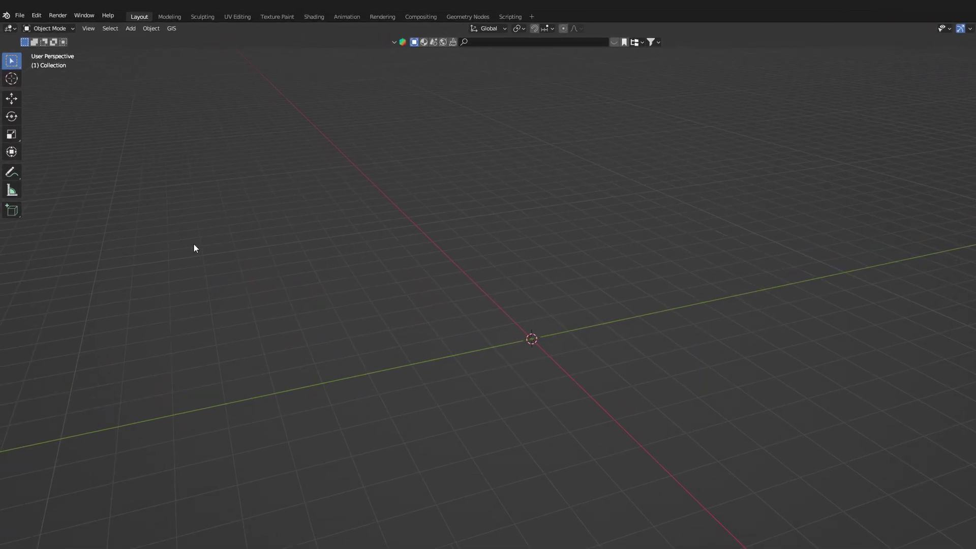
# Import the Anubis bust STL, which arrives as two Doomblades_of_Doom_Sun_B objects
pyautogui.click(13, 16)
pyautogui.moveTo(103, 260)
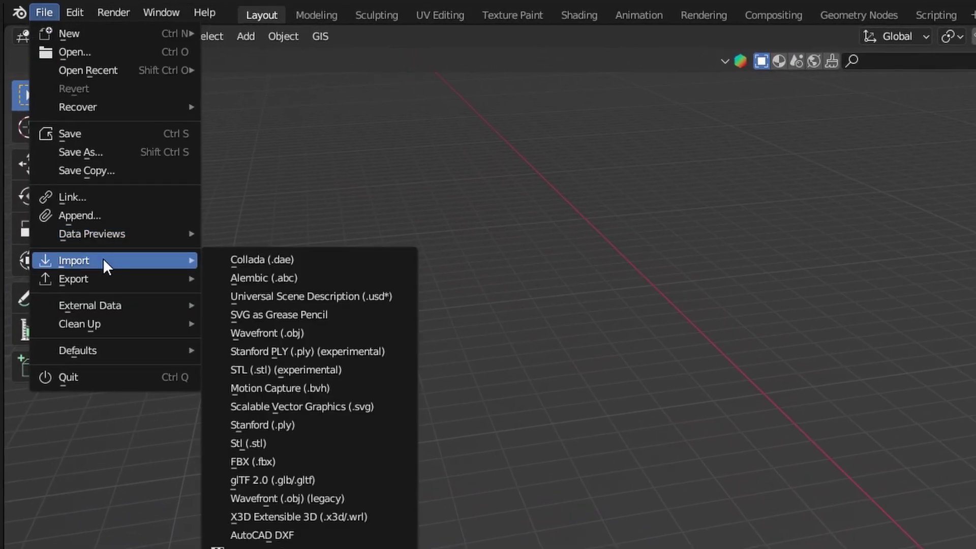
pyautogui.click(303, 442)
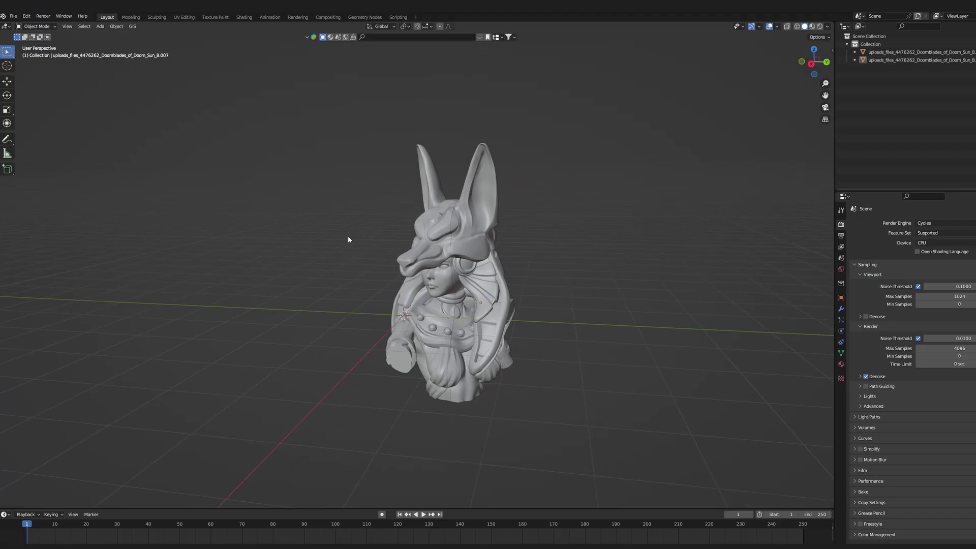
pyautogui.moveTo(347, 236); pyautogui.dragTo(335, 237, button='middle')
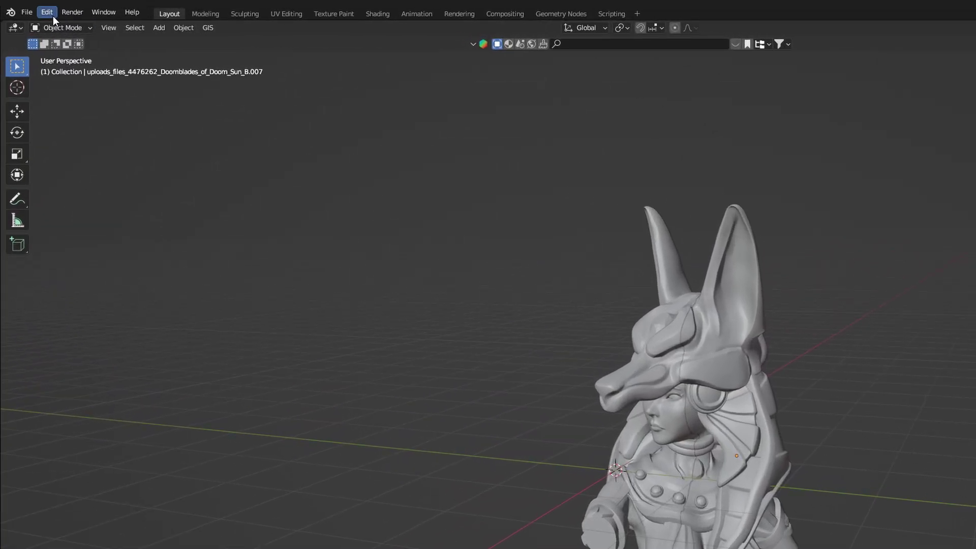
pyautogui.click(26, 15)
# Enable the Object: Bool Tool add-on, found by searching 'bool', and save the preferences
pyautogui.click(111, 211)
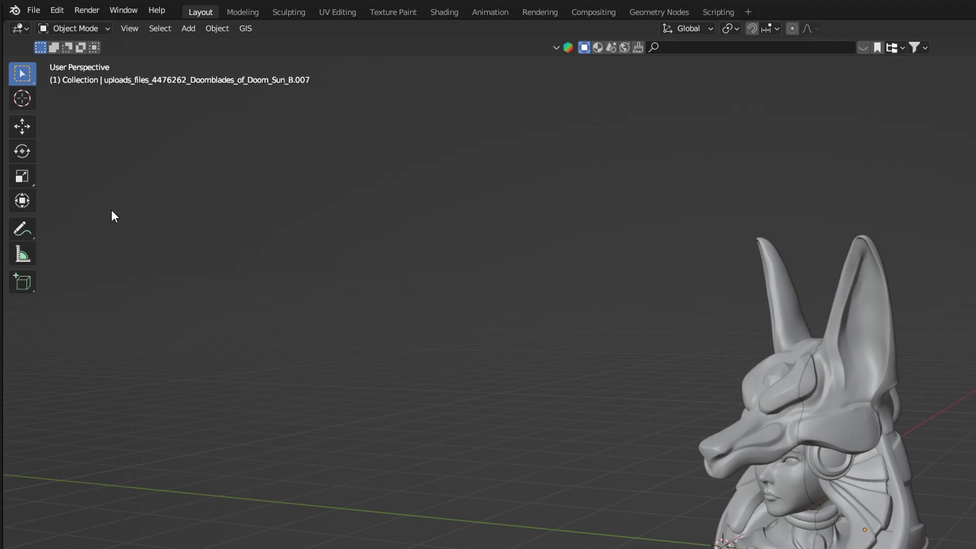
pyautogui.click(392, 57)
pyautogui.write('bool')
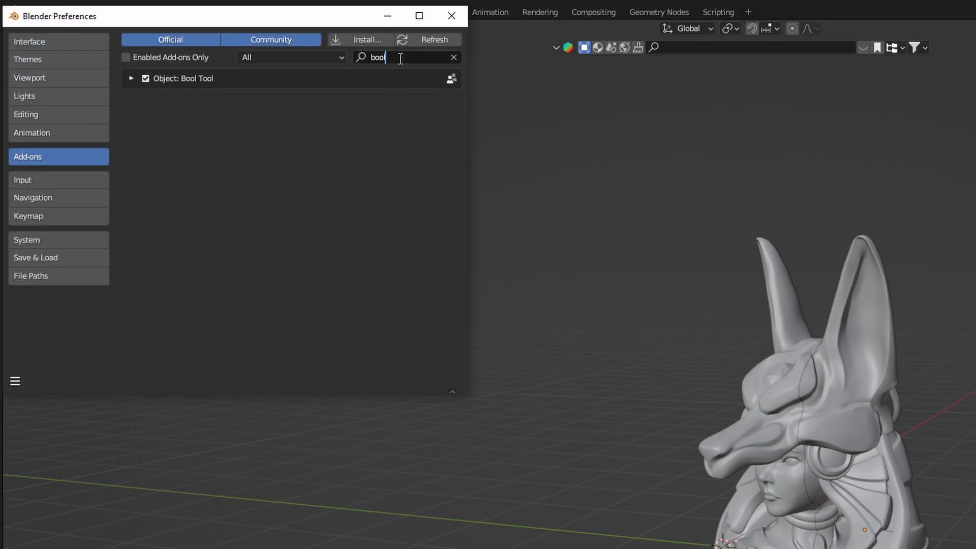
pyautogui.click(146, 79)
pyautogui.click(15, 381)
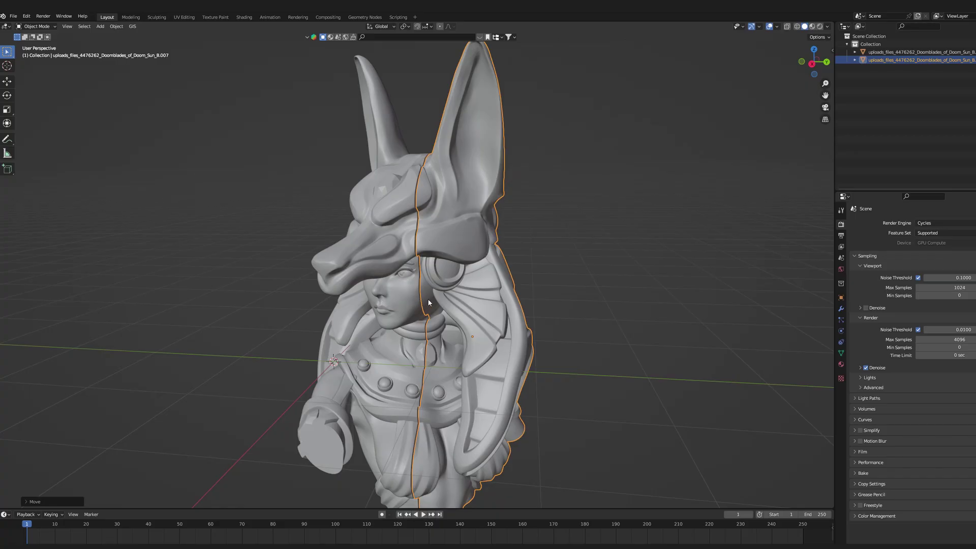
pyautogui.moveTo(428, 303); pyautogui.dragTo(458, 310, button='middle')
# Move the right bust half along the Y axis toward the left half
pyautogui.press('g')
pyautogui.press('y')
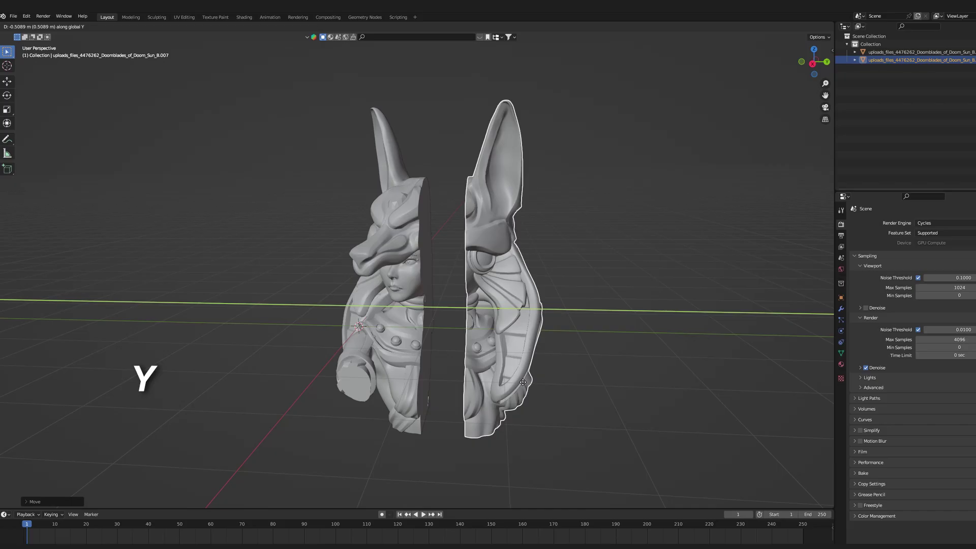
pyautogui.click(520, 369)
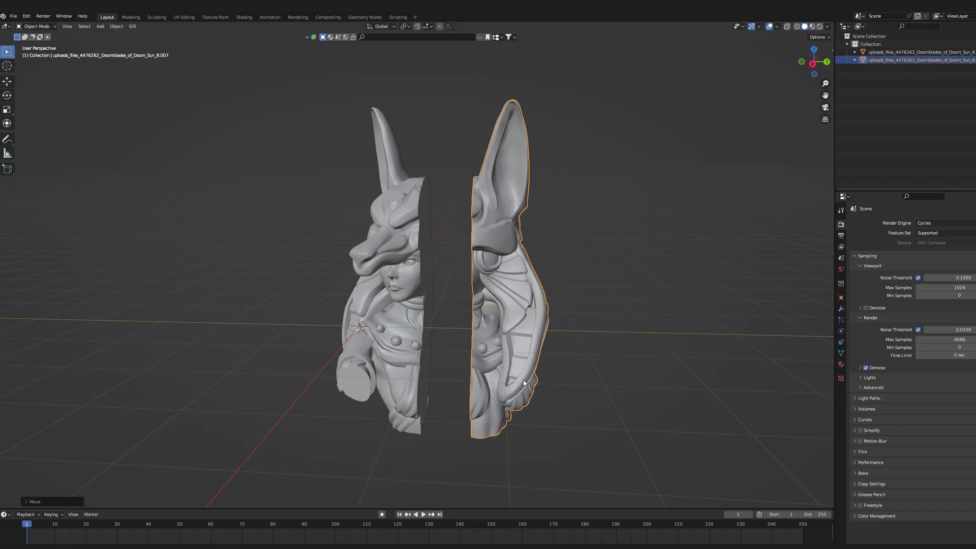
pyautogui.moveTo(517, 367)
pyautogui.mouseDown(button='middle')
pyautogui.moveTo(542, 361)
pyautogui.moveTo(484, 364)
pyautogui.moveTo(519, 372)
pyautogui.mouseUp(button='middle')
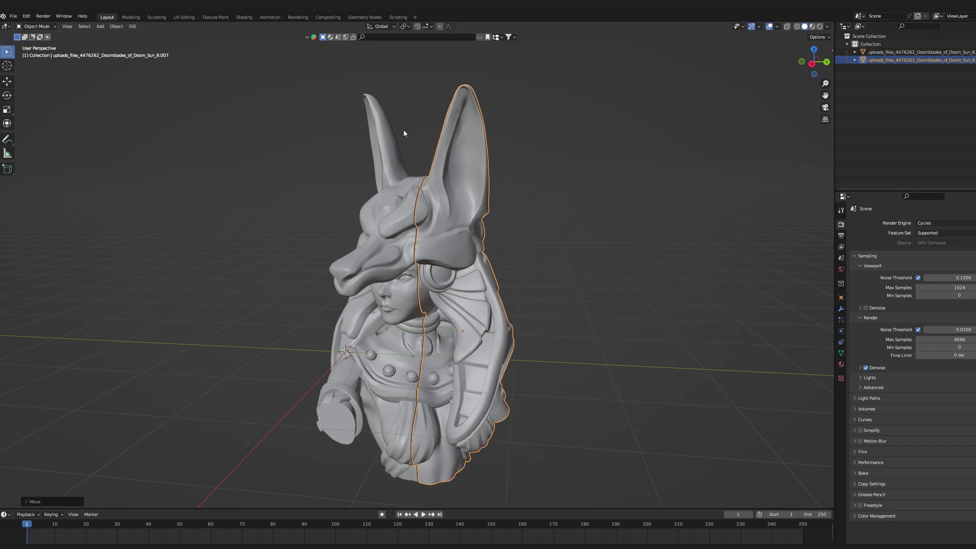
pyautogui.scroll(2, 414, 303)
pyautogui.moveTo(420, 299)
pyautogui.mouseDown(button='middle')
pyautogui.moveTo(448, 292)
pyautogui.moveTo(426, 300)
pyautogui.mouseUp(button='middle')
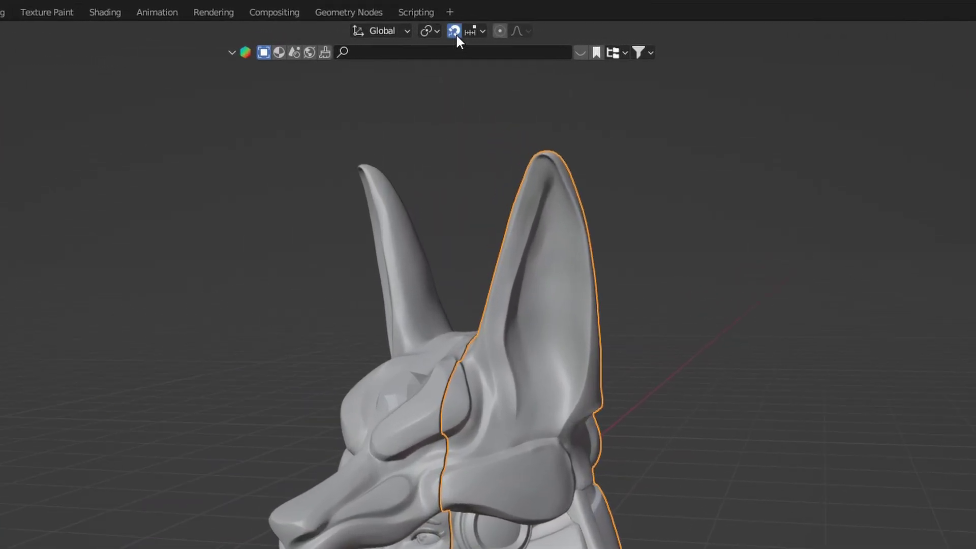
# Set snapping to Vertex and seat the right half flush against the left half
pyautogui.click(471, 29)
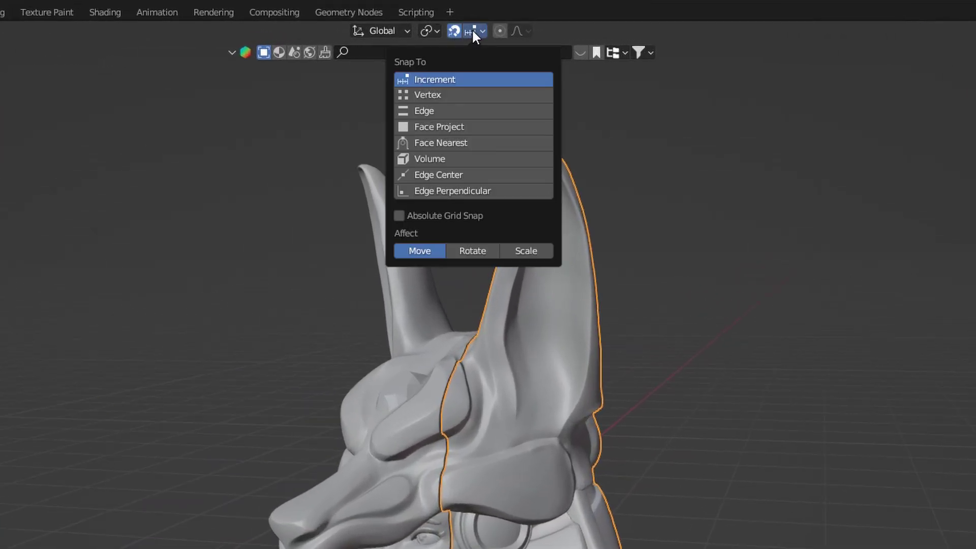
pyautogui.click(452, 95)
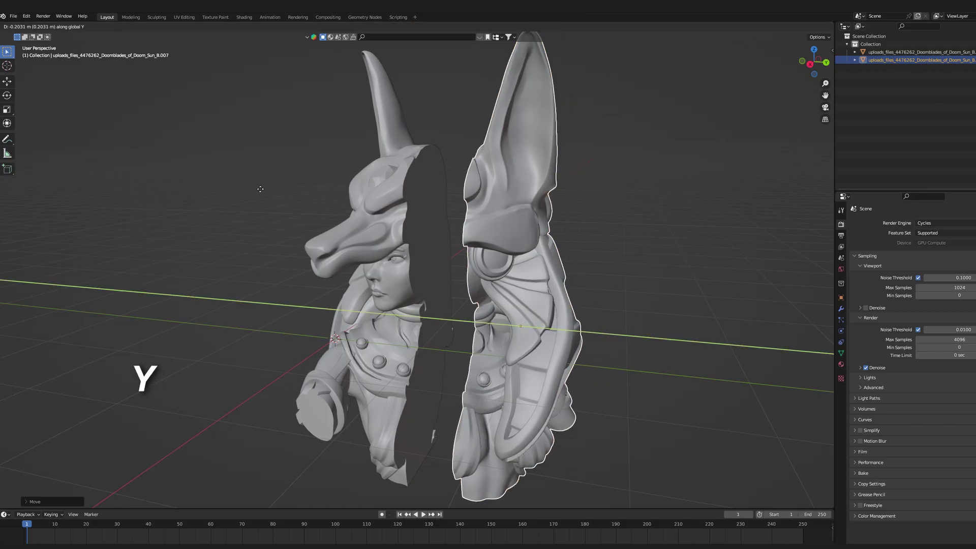
pyautogui.moveTo(359, 219)
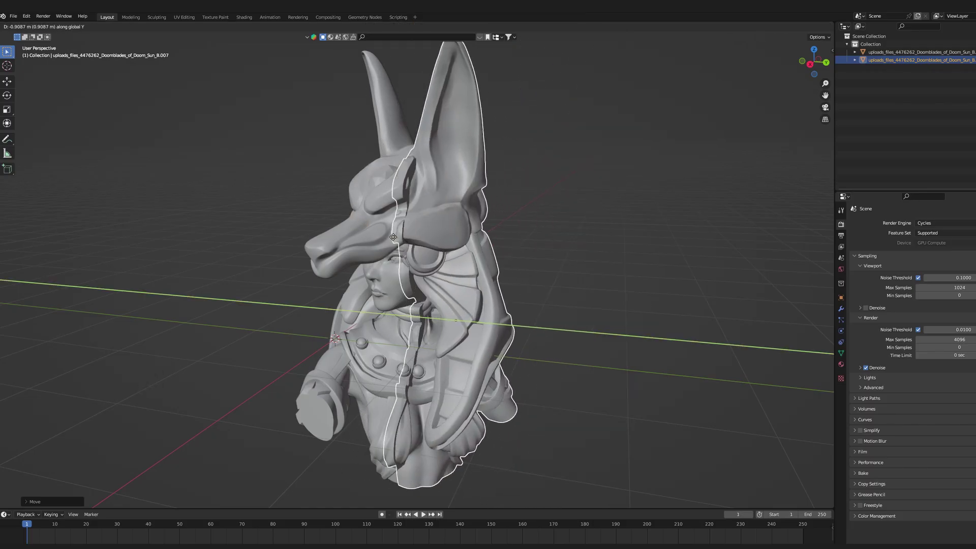
pyautogui.click(404, 238)
pyautogui.scroll(3, 404, 238)
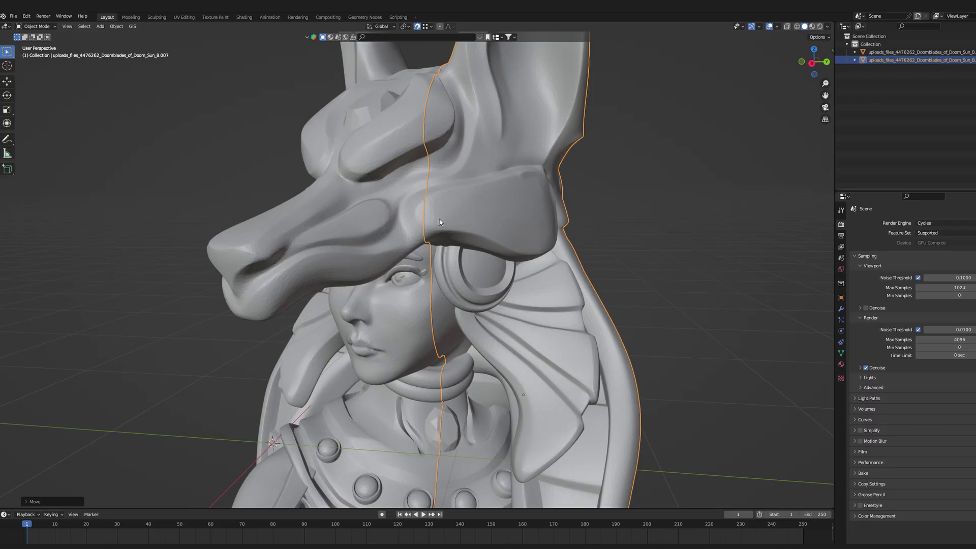
pyautogui.scroll(-3, 437, 223)
pyautogui.moveTo(422, 229); pyautogui.dragTo(440, 222, button='middle')
pyautogui.click(547, 237)
pyautogui.moveTo(547, 237); pyautogui.dragTo(603, 257, button='middle')
# Add a cube and slide it 2.201 m along Y beside the bust
pyautogui.hotkey('shift', 'a')
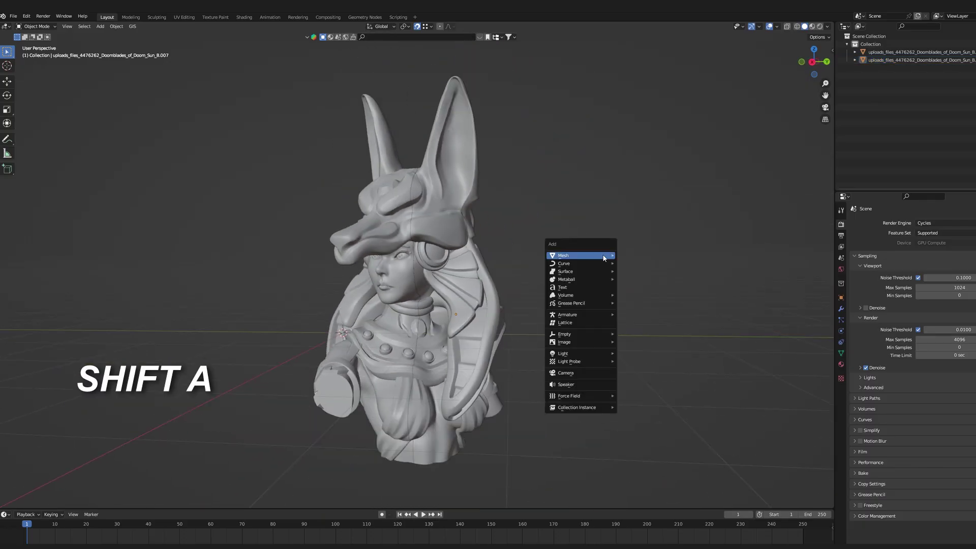
pyautogui.moveTo(605, 259)
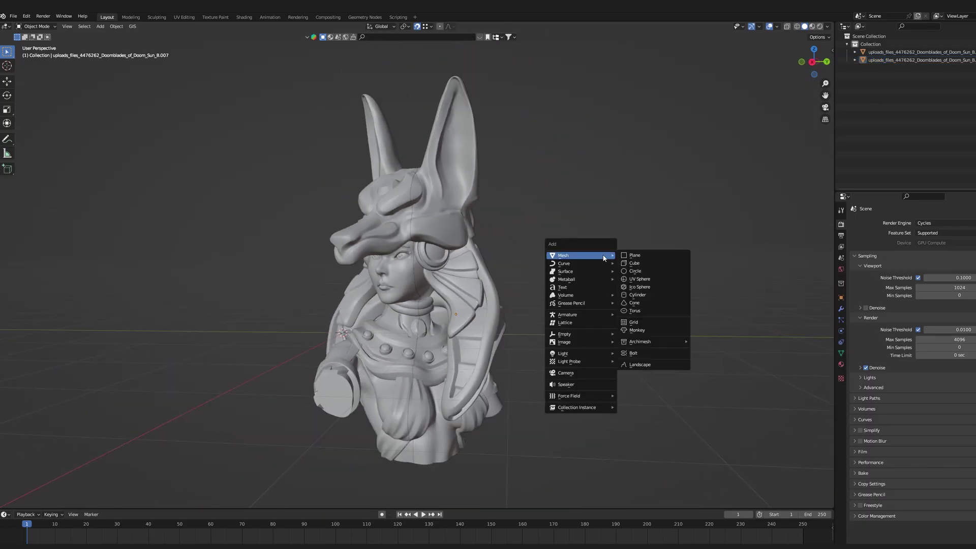
pyautogui.click(651, 264)
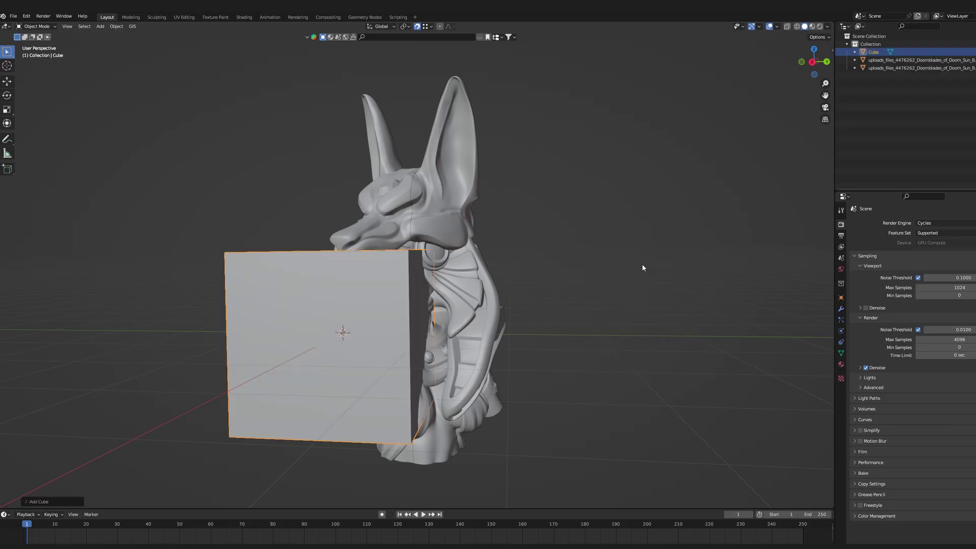
pyautogui.moveTo(511, 302); pyautogui.dragTo(552, 305, button='middle')
pyautogui.press('g')
pyautogui.press('y')
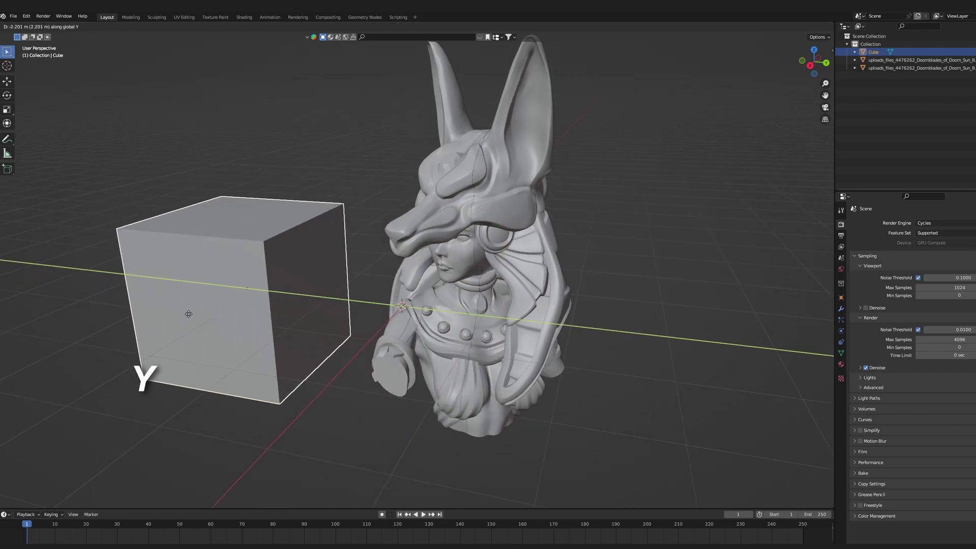
# Hide the bust's right half
pyautogui.click(519, 249)
pyautogui.moveTo(519, 249); pyautogui.dragTo(568, 273, button='middle')
pyautogui.press('h')
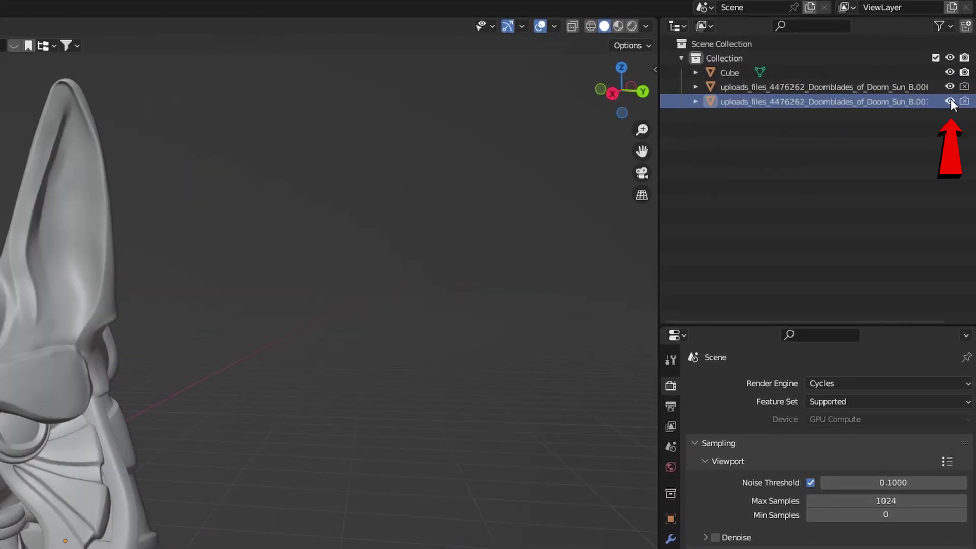
# Re-hide the right half and resize the cube along X to 0.283 m
pyautogui.click(950, 101)
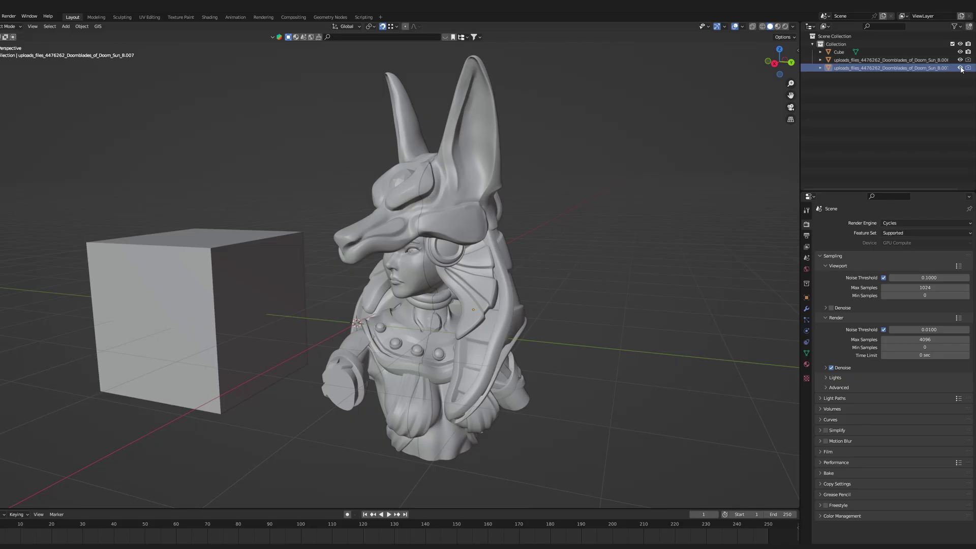
pyautogui.click(960, 68)
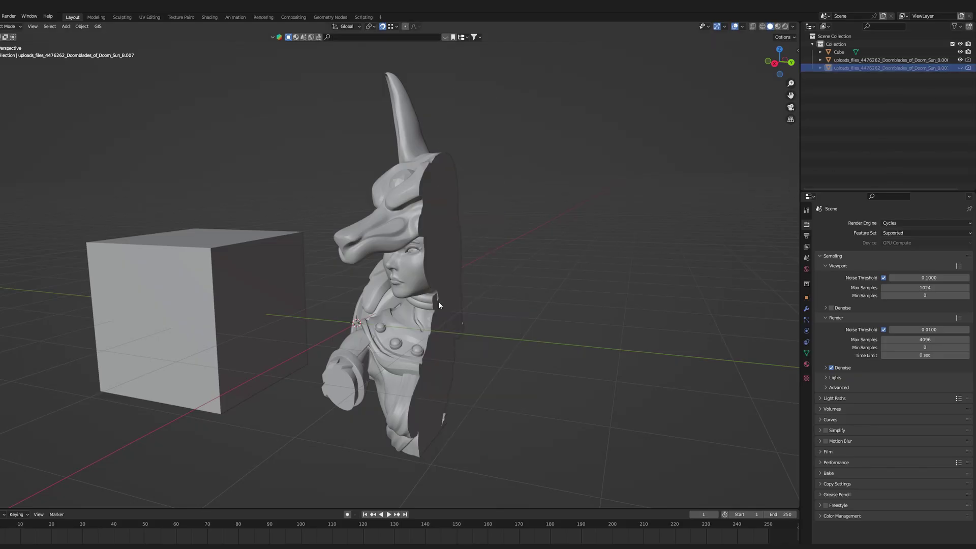
pyautogui.press('g')
pyautogui.press('y')
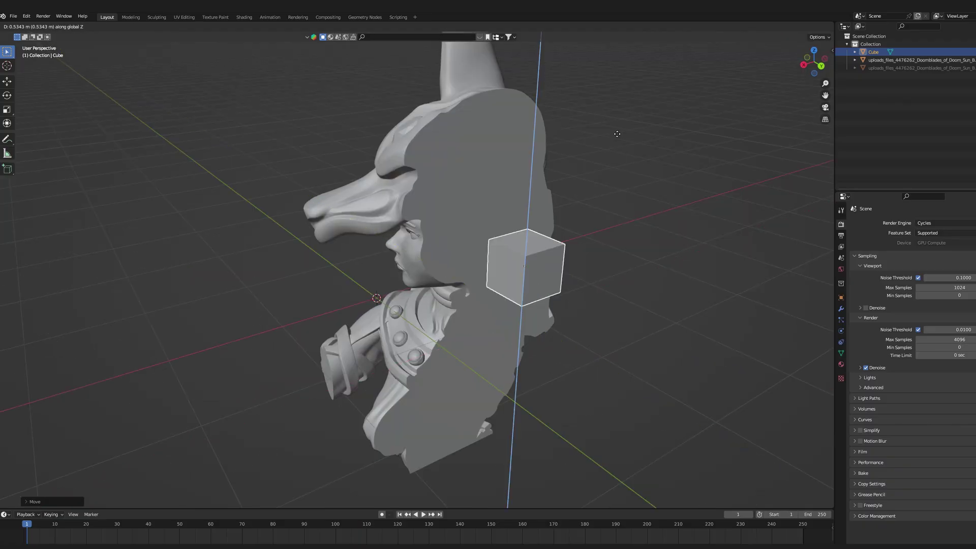
pyautogui.press('s')
pyautogui.press('x')
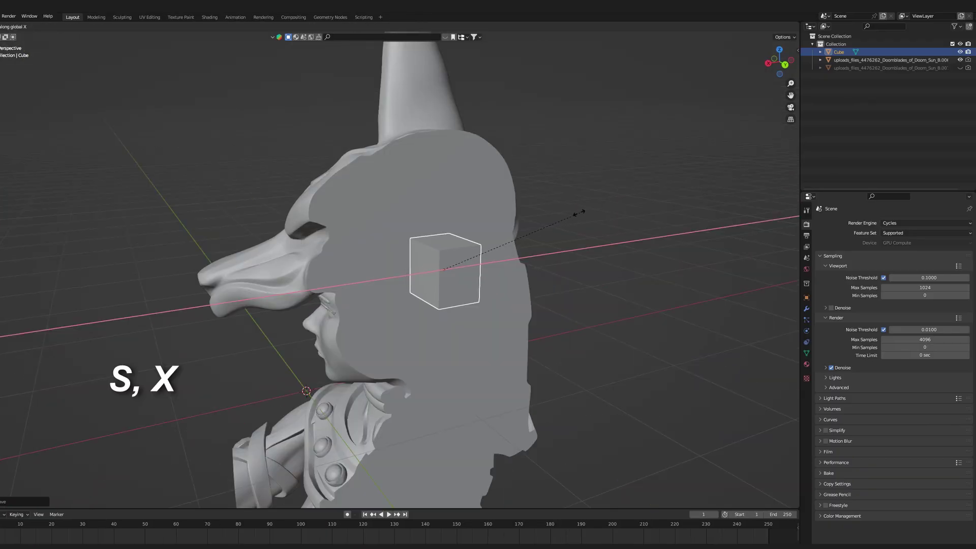
pyautogui.moveTo(570, 223); pyautogui.dragTo(647, 340, button='middle')
# Move the cube along Y toward the head, checking from the side view
pyautogui.press('g')
pyautogui.press('y')
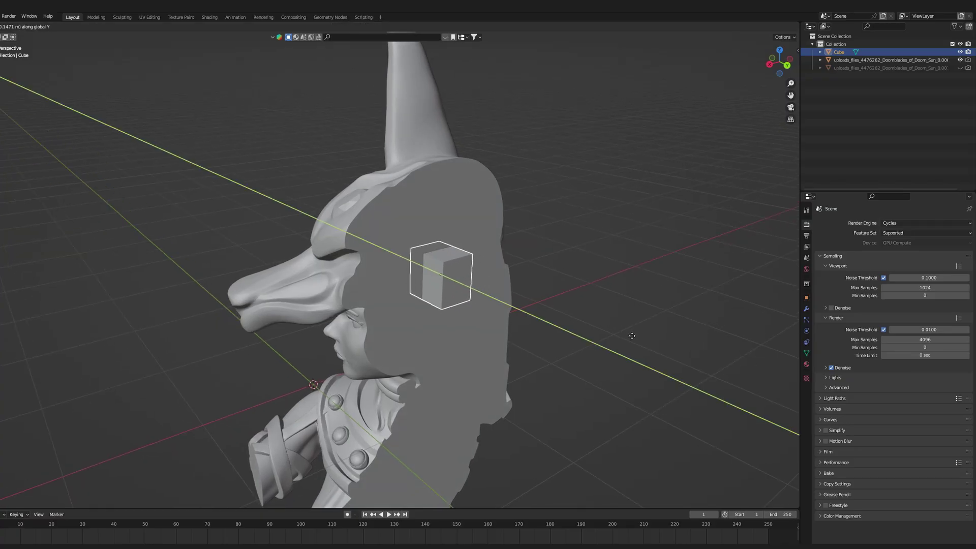
pyautogui.click(629, 335)
pyautogui.press('KP_3')
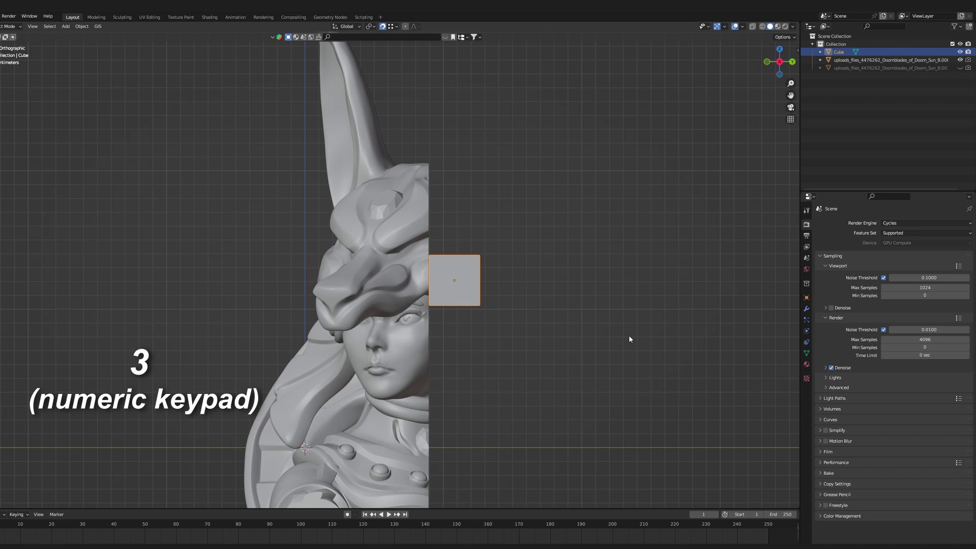
pyautogui.press('g')
pyautogui.press('y')
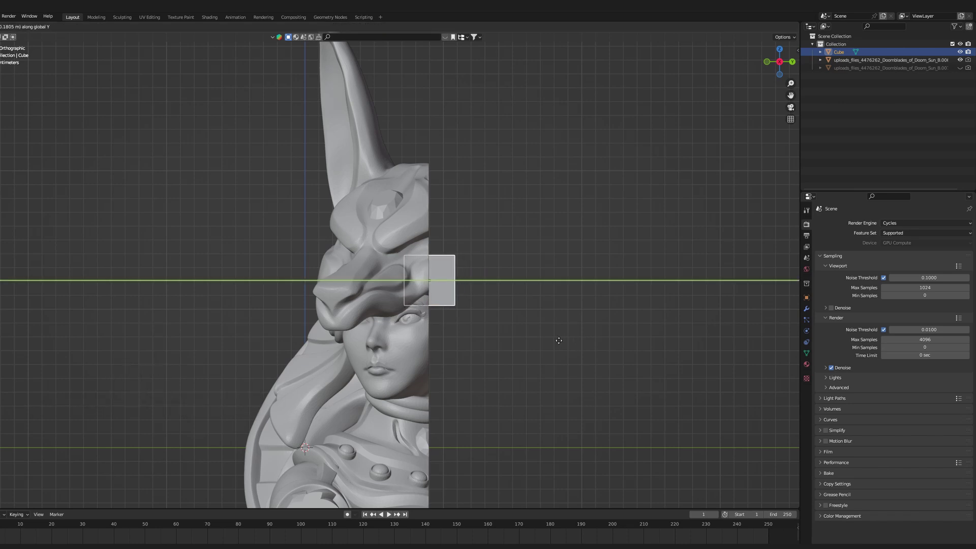
pyautogui.hotkey('ctrl', 'z')
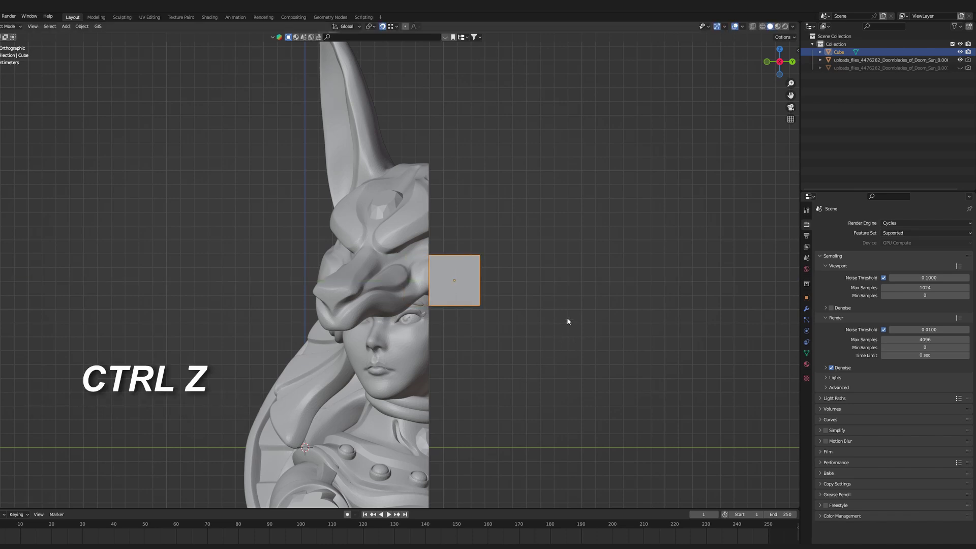
pyautogui.moveTo(568, 322)
pyautogui.mouseDown(button='middle')
pyautogui.moveTo(532, 331)
pyautogui.moveTo(550, 326)
pyautogui.mouseUp(button='middle')
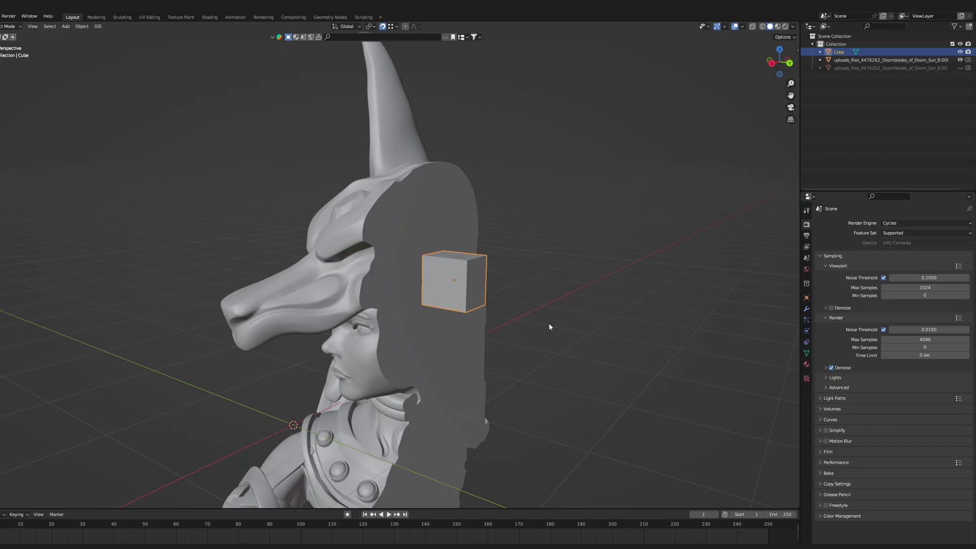
# Nudge the cube along Y to about 0.896 m so it half-enters the cut face
pyautogui.press('n')
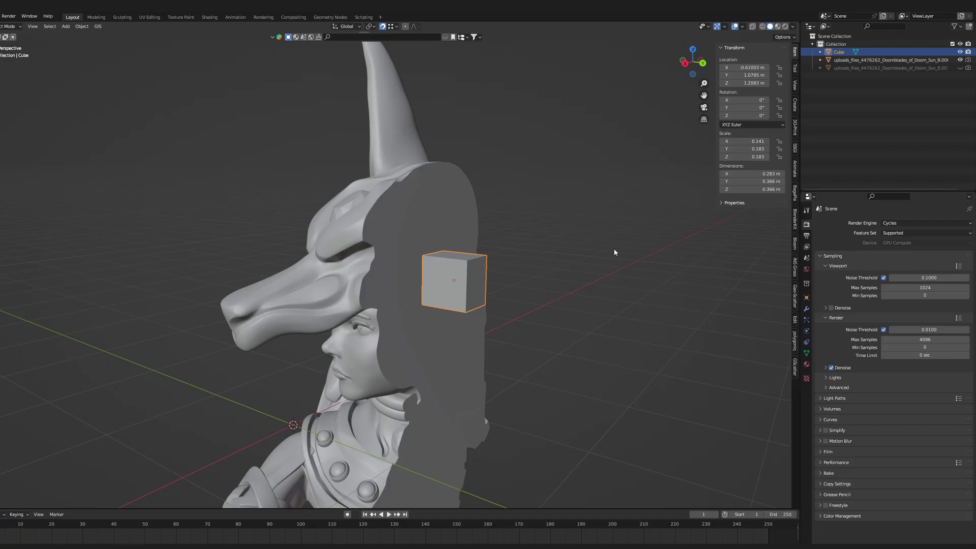
pyautogui.press('g')
pyautogui.press('y')
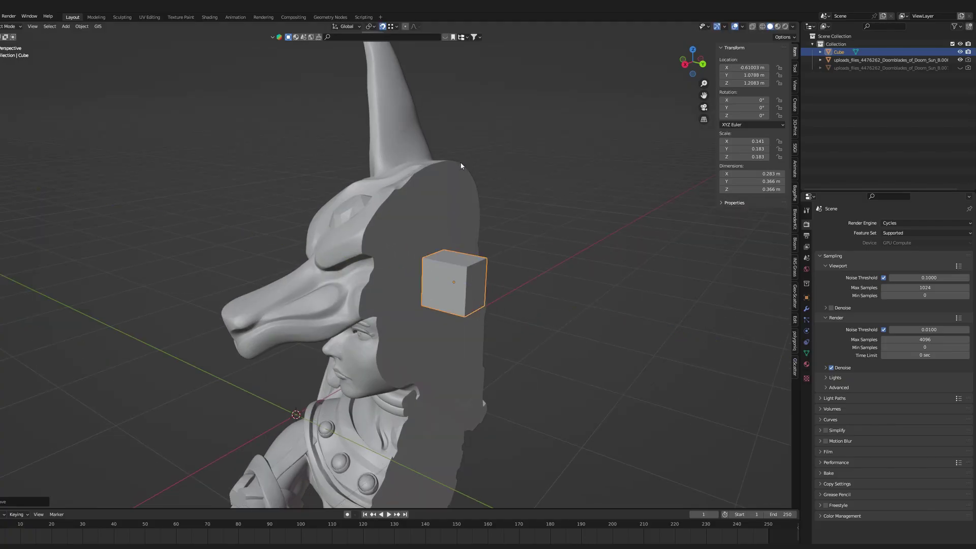
pyautogui.press('g')
pyautogui.press('y')
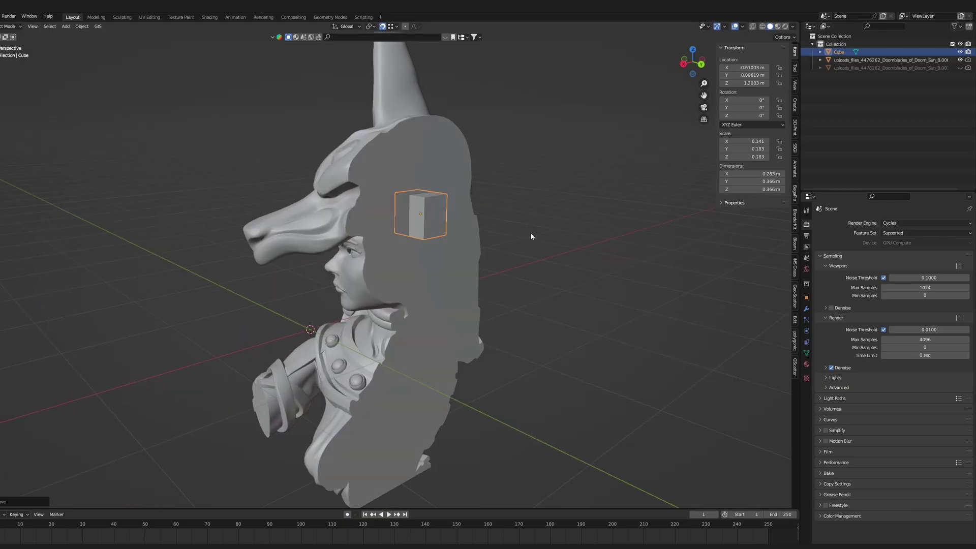
pyautogui.moveTo(531, 236); pyautogui.dragTo(558, 243, button='middle')
# Duplicate the cube down along Z to -0.56 and unhide the other bust half
pyautogui.click(558, 240)
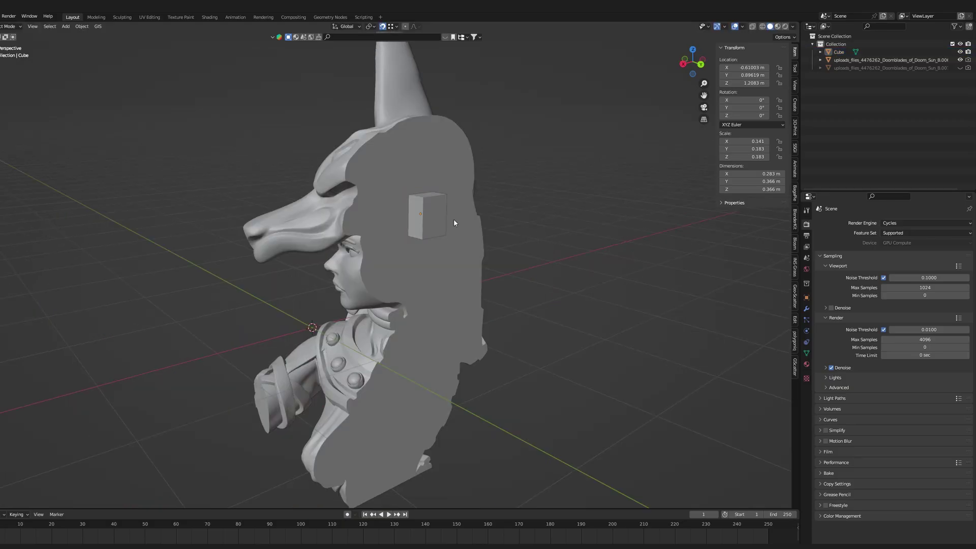
pyautogui.click(437, 221)
pyautogui.hotkey('shift', 'd')
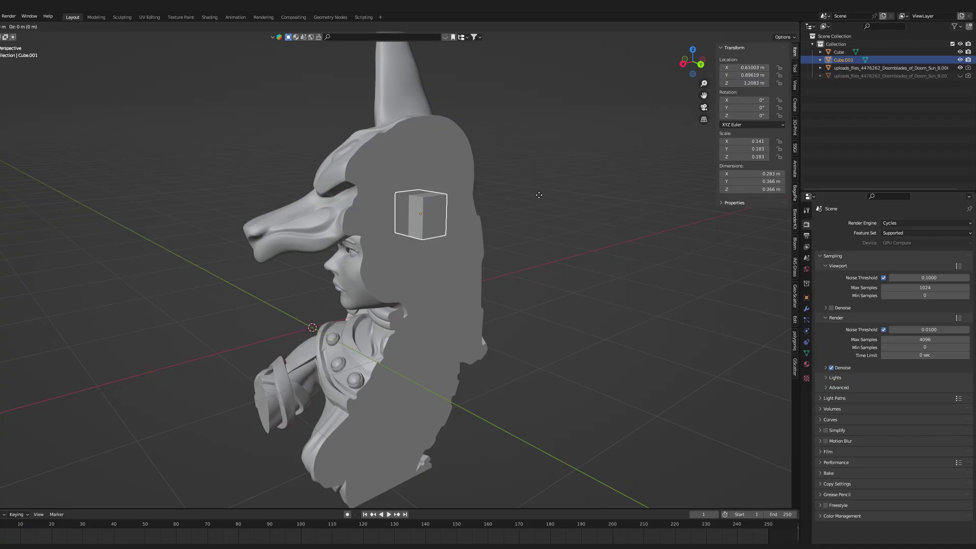
pyautogui.press('z')
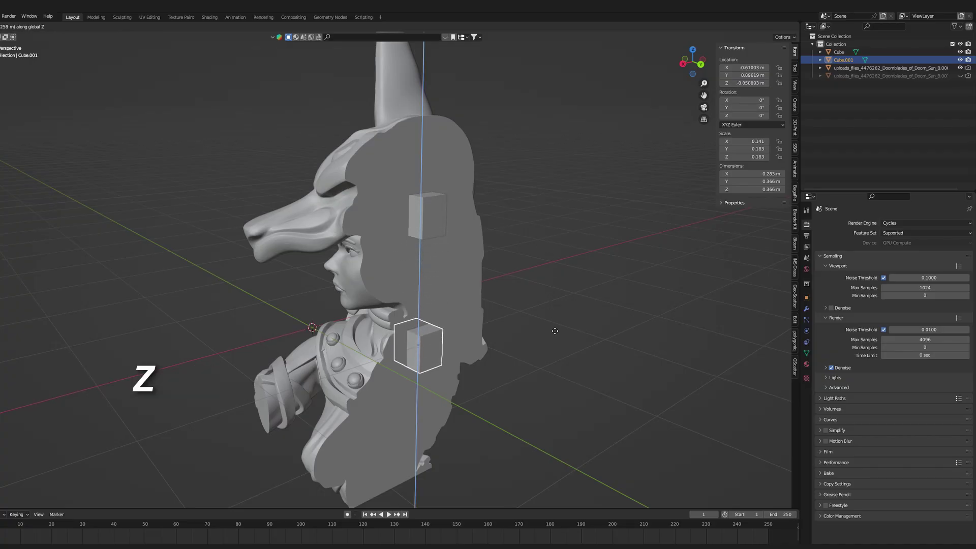
pyautogui.click(560, 378)
pyautogui.moveTo(563, 359)
pyautogui.mouseDown(button='middle')
pyautogui.moveTo(533, 350)
pyautogui.moveTo(593, 344)
pyautogui.moveTo(576, 353)
pyautogui.mouseUp(button='middle')
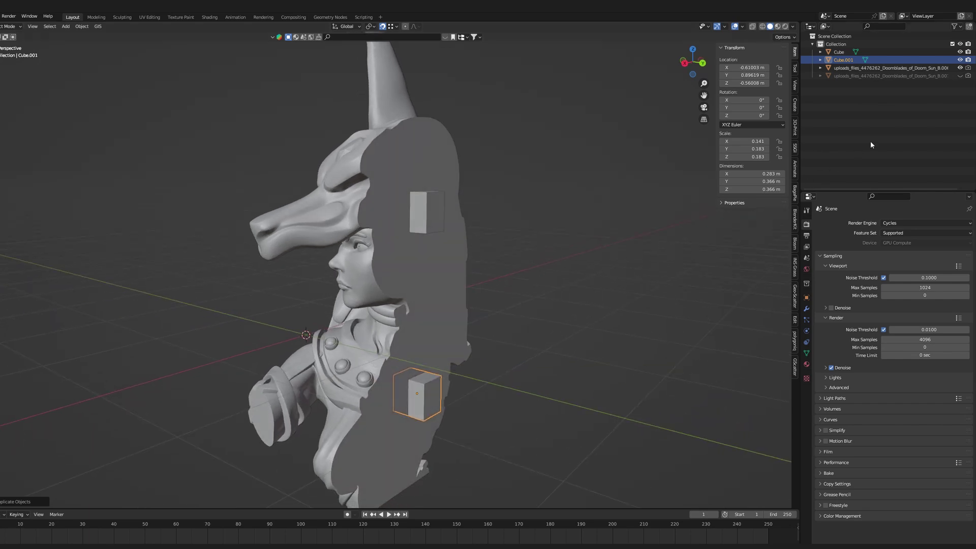
pyautogui.click(961, 76)
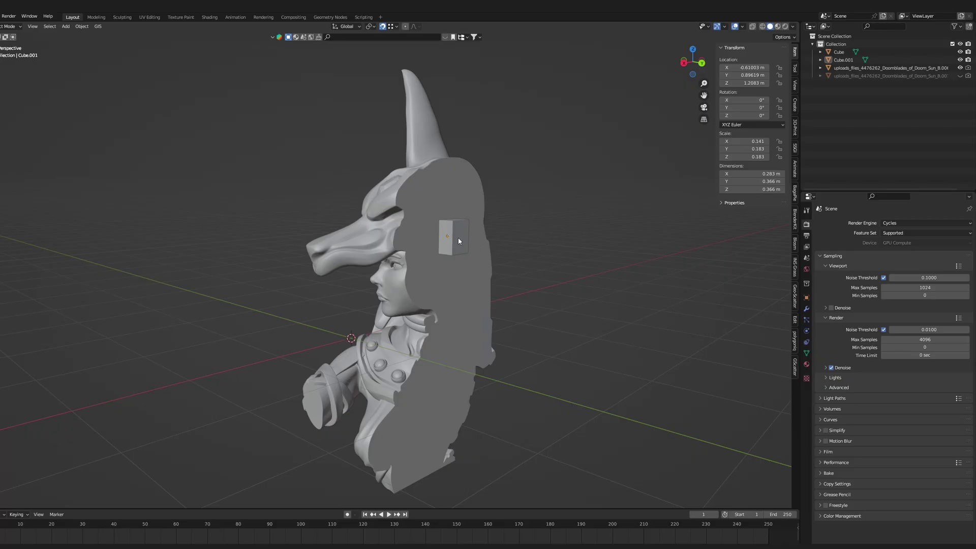
# Copy the cube in place, then select the original cube with the bust half active
pyautogui.click(458, 238)
pyautogui.hotkey('shift', 'd')
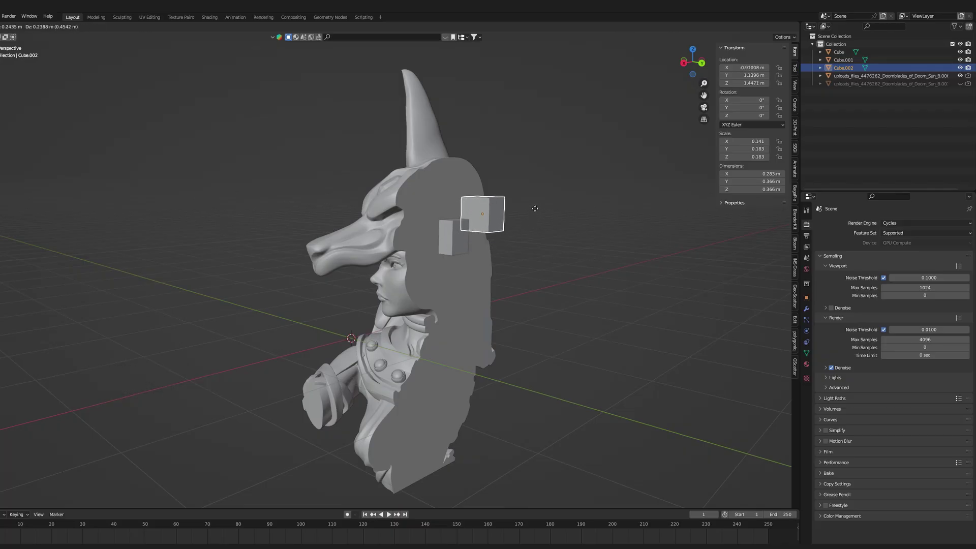
pyautogui.press('Escape')
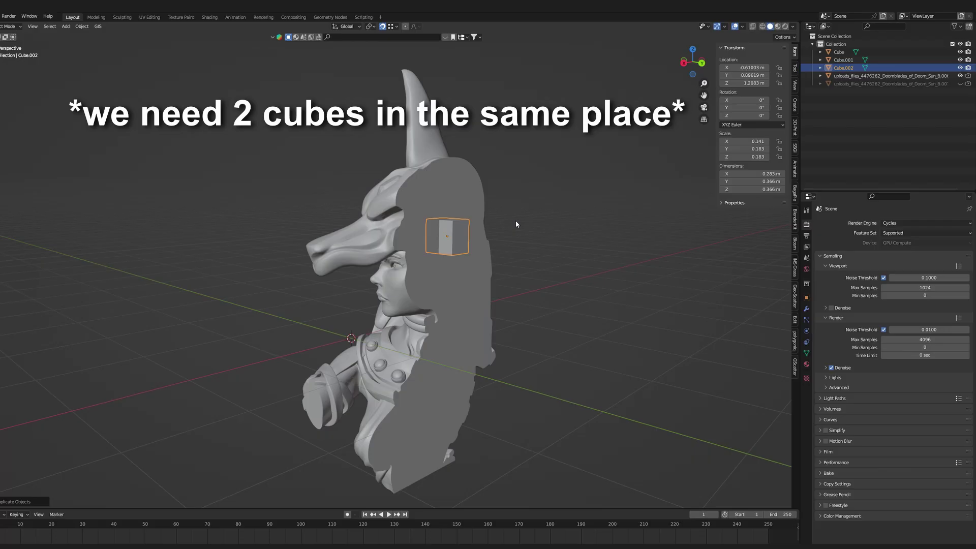
pyautogui.moveTo(515, 220); pyautogui.dragTo(508, 223, button='middle')
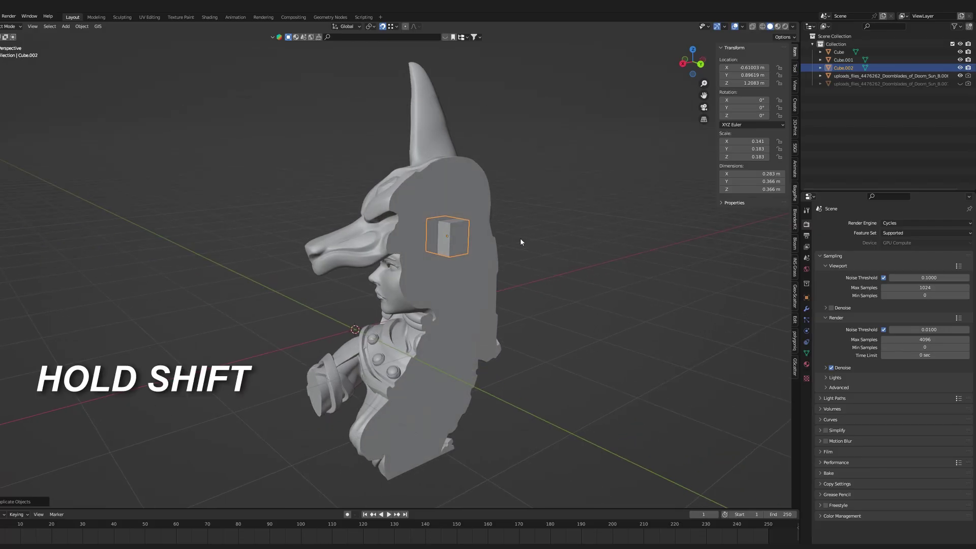
pyautogui.click(520, 238)
pyautogui.click(454, 238)
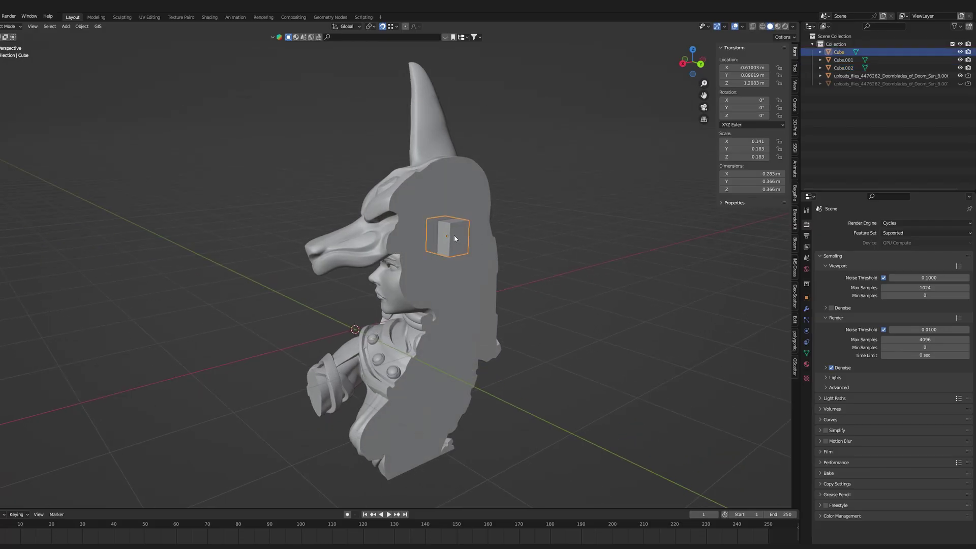
pyautogui.keyDown('shift'); pyautogui.click(413, 216); pyautogui.keyUp('shift')
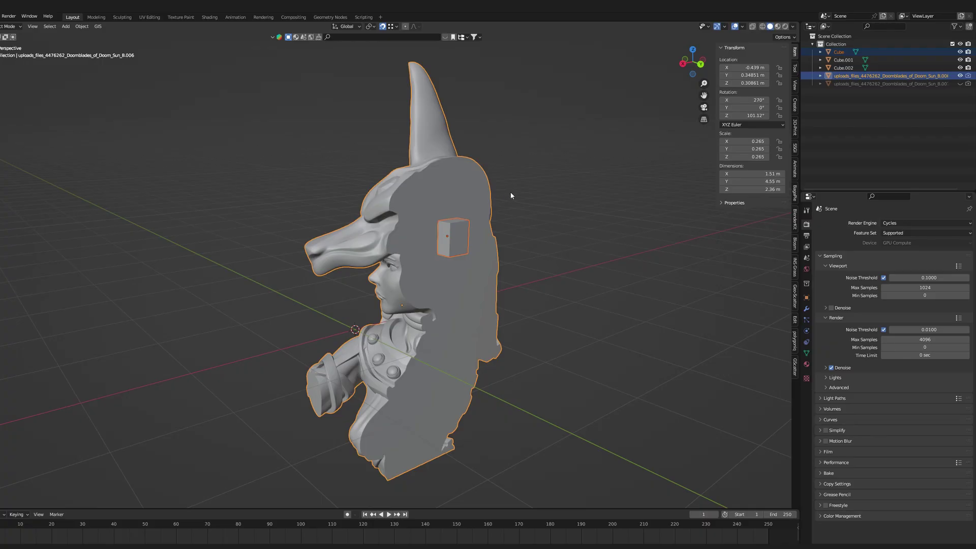
# Subtract the cube from the bust half with a Difference boolean and move Cube.002 aside
pyautogui.hotkey('ctrl', 'shift', 'b')
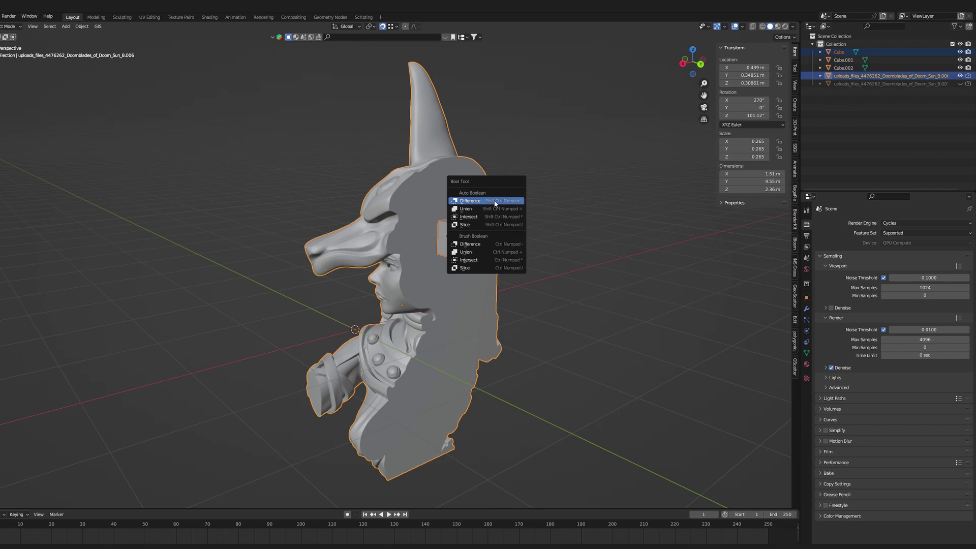
pyautogui.click(494, 204)
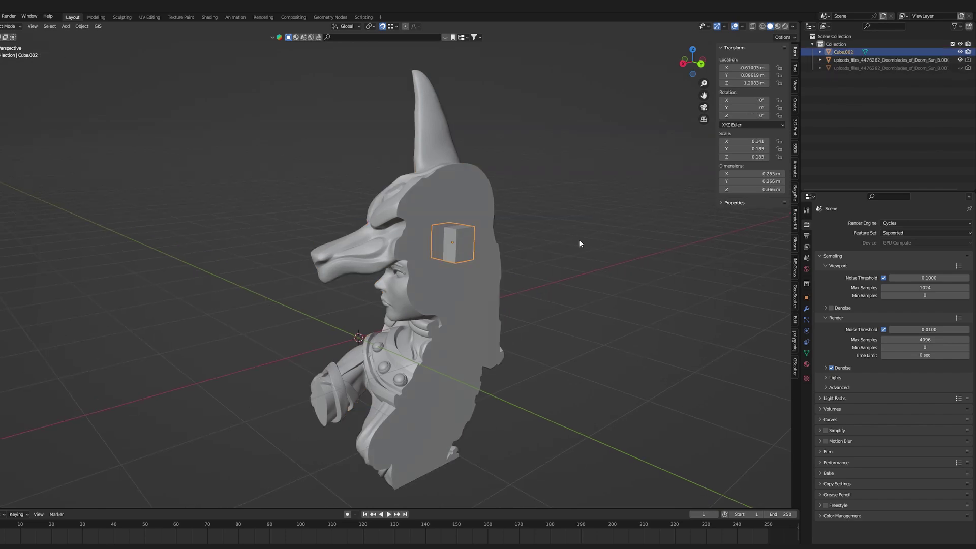
pyautogui.press('g')
pyautogui.click(623, 231)
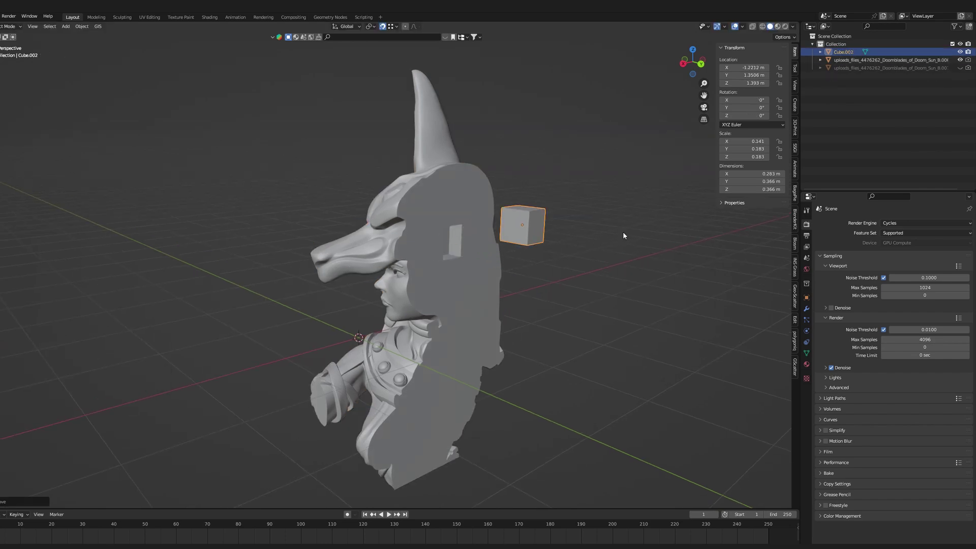
pyautogui.moveTo(623, 231); pyautogui.dragTo(486, 205, button='middle')
pyautogui.hotkey('ctrl', 'z')
# Hide the half with the hole and show the other half's cut face
pyautogui.moveTo(535, 296); pyautogui.dragTo(515, 288, button='middle')
pyautogui.scroll(-3, 516, 288)
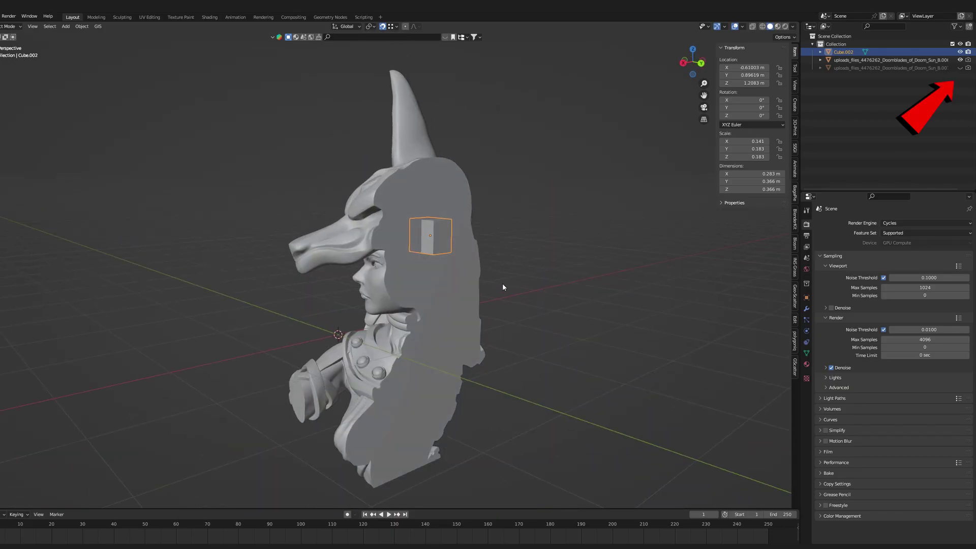
pyautogui.click(959, 67)
pyautogui.click(960, 59)
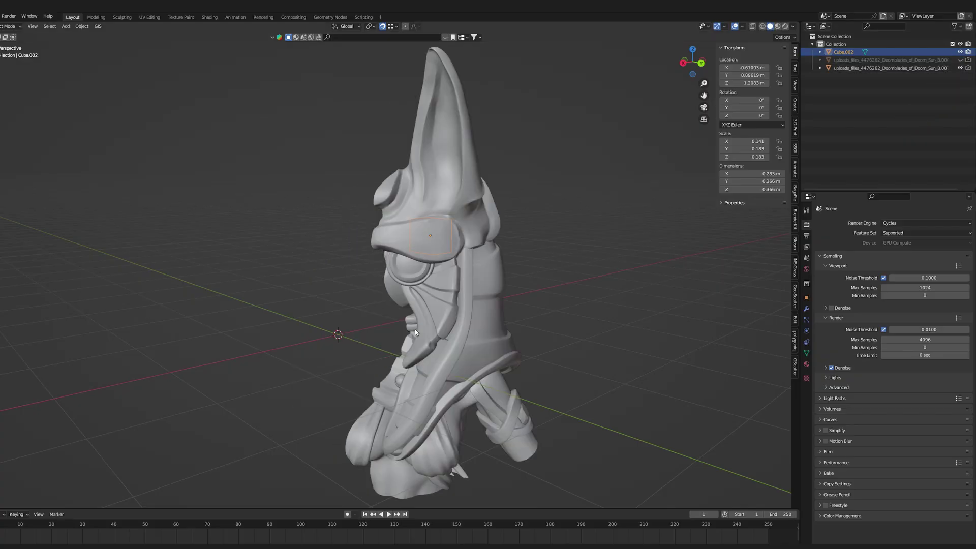
pyautogui.moveTo(415, 328); pyautogui.dragTo(450, 272, button='middle')
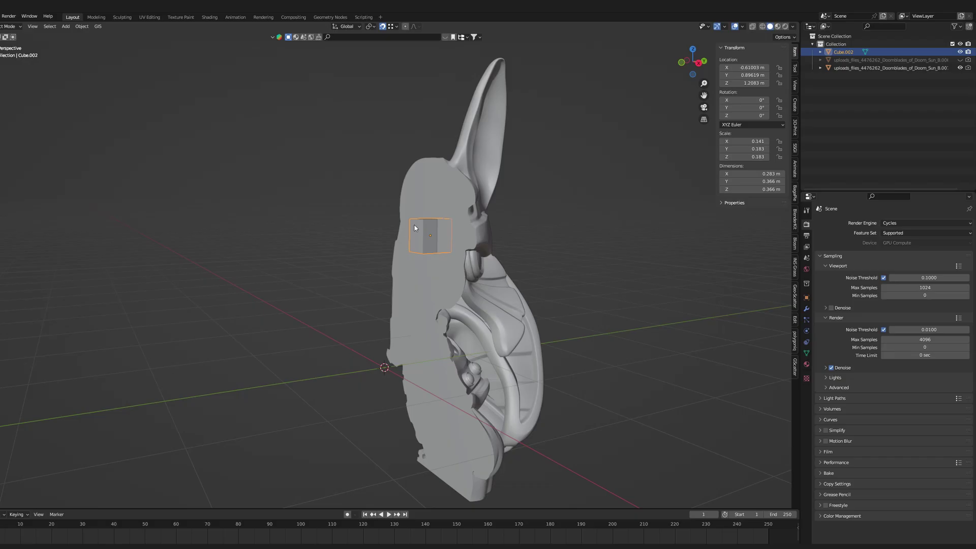
pyautogui.scroll(3, 415, 228)
pyautogui.moveTo(415, 227); pyautogui.dragTo(430, 242, button='middle')
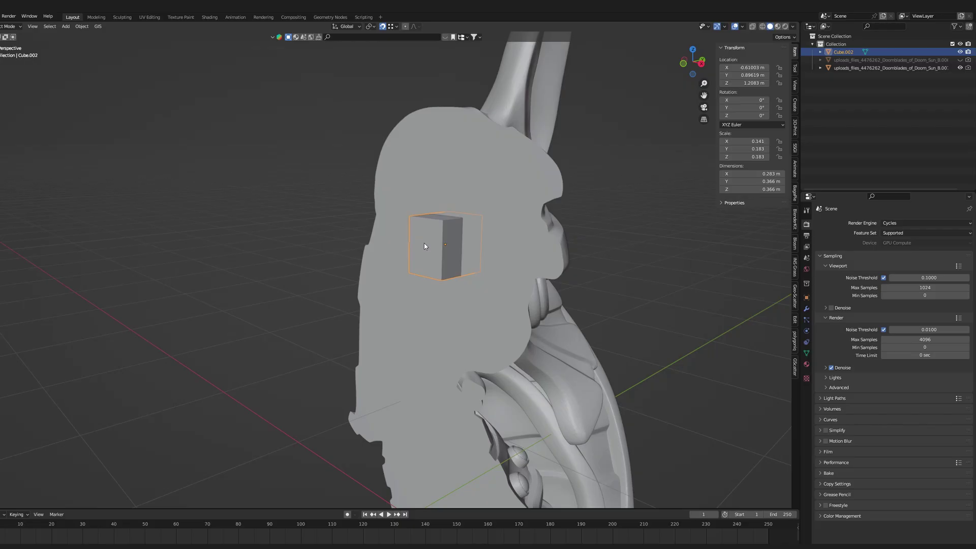
# Scale Cube.002 to 0.95, making it 0.269 × 0.348 × 0.348 m
pyautogui.press('s')
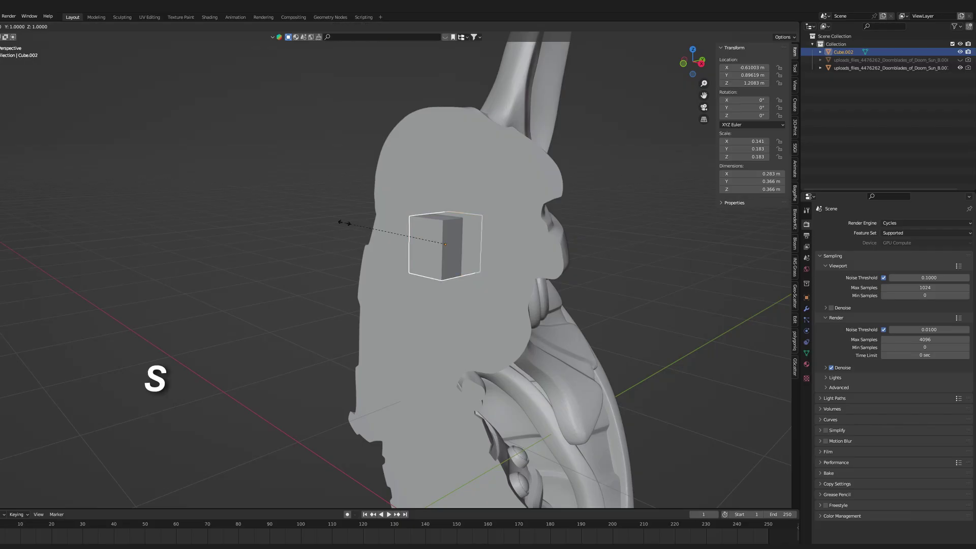
pyautogui.write('.95')
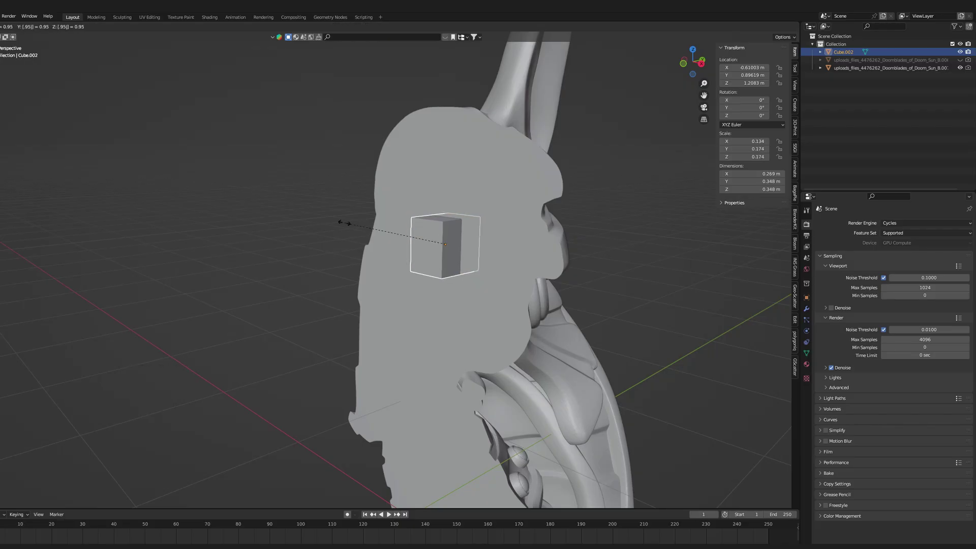
pyautogui.press('Return')
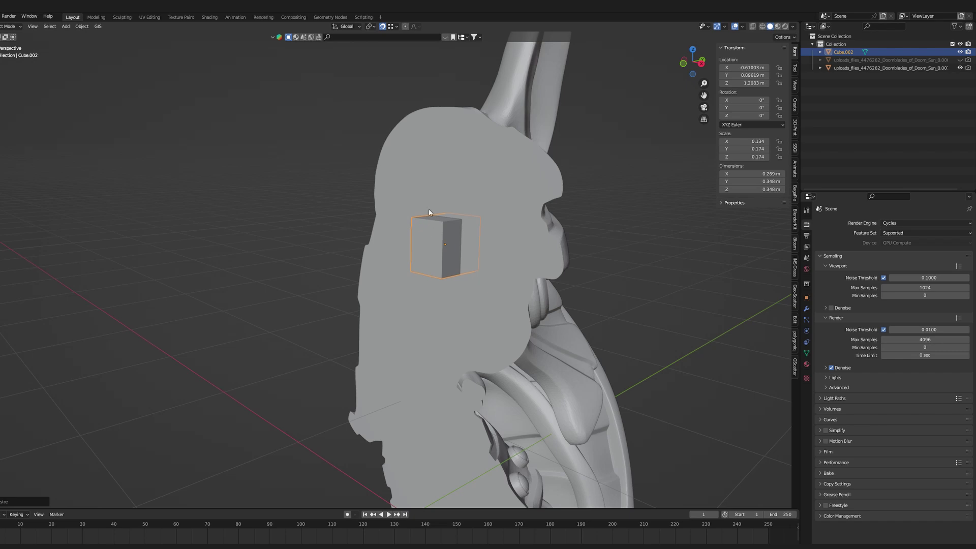
pyautogui.moveTo(427, 227)
pyautogui.mouseDown(button='middle')
pyautogui.moveTo(423, 207)
pyautogui.moveTo(414, 209)
pyautogui.moveTo(428, 226)
pyautogui.moveTo(413, 207)
pyautogui.moveTo(454, 226)
pyautogui.moveTo(426, 222)
pyautogui.moveTo(438, 241)
pyautogui.mouseUp(button='middle')
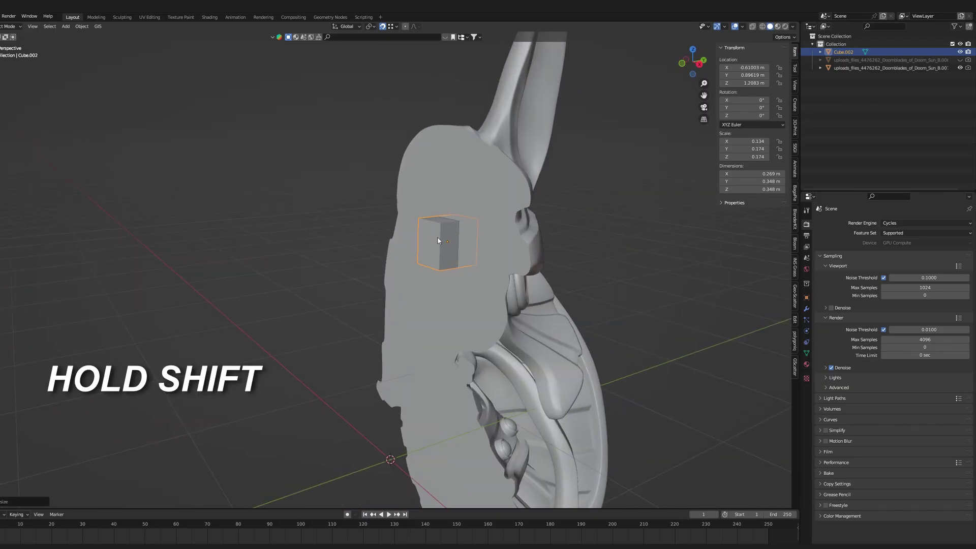
# Union Cube.002 into the bust half as a tenon peg
pyautogui.keyDown('shift'); pyautogui.click(480, 199); pyautogui.keyUp('shift')
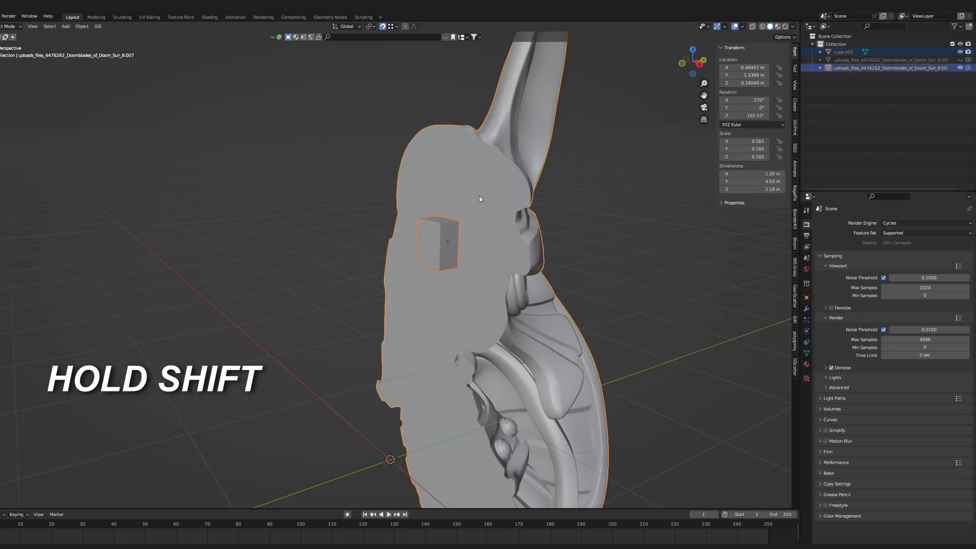
pyautogui.hotkey('ctrl', 'shift', 'b')
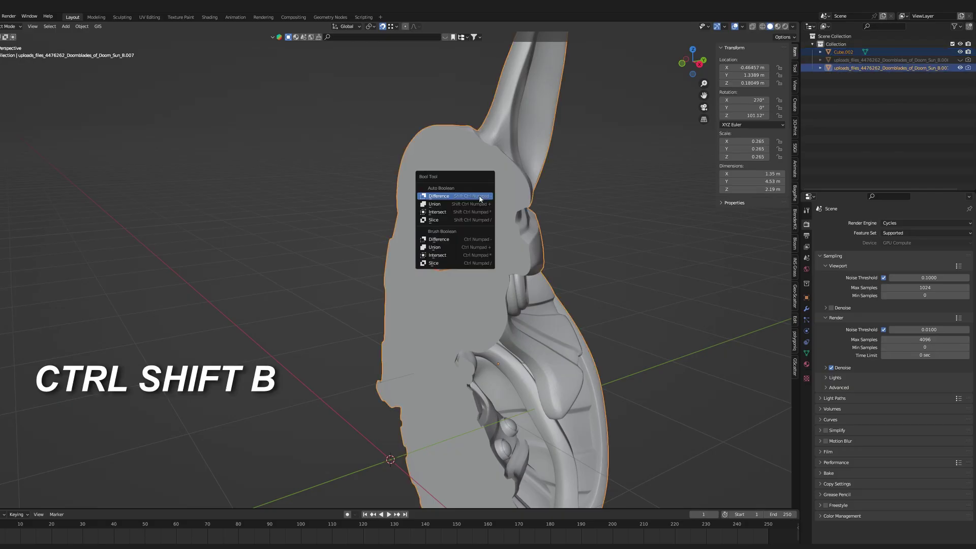
pyautogui.click(471, 206)
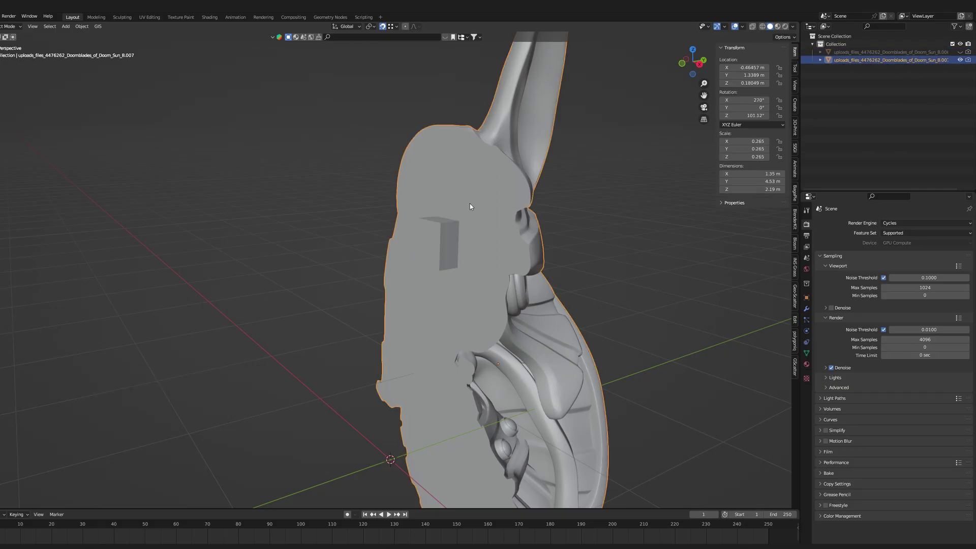
pyautogui.moveTo(343, 247); pyautogui.dragTo(459, 276, button='middle')
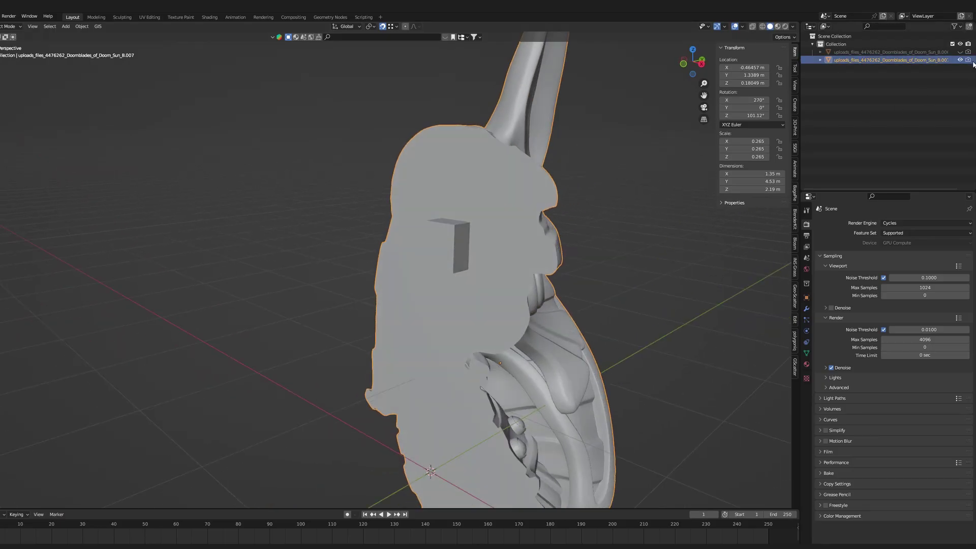
# Unhide the other bust half and pull the halves apart along Y
pyautogui.click(960, 52)
pyautogui.moveTo(600, 242); pyautogui.dragTo(486, 220, button='middle')
pyautogui.press('g')
pyautogui.press('y')
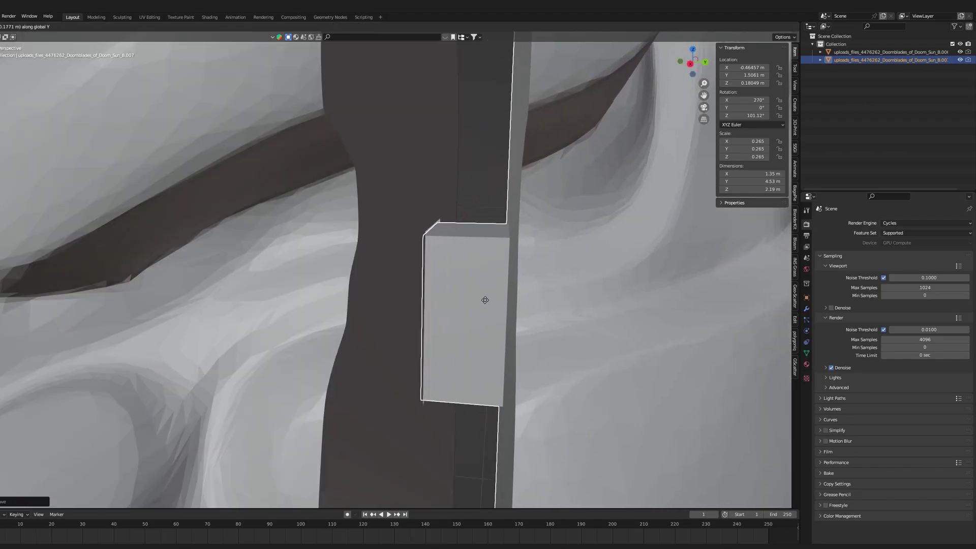
# Export the left bust half with the mortise slot as STL, with Selection Only ticked
pyautogui.click(458, 301)
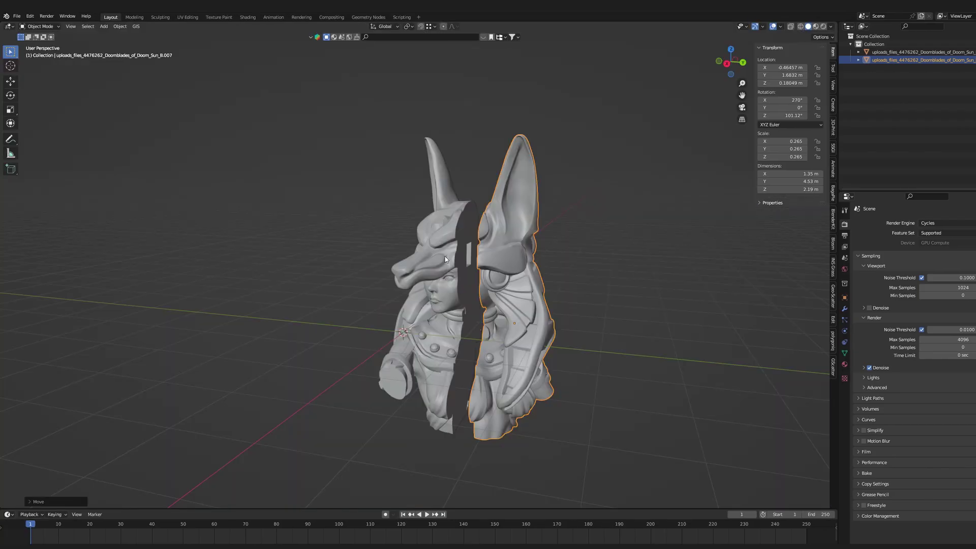
pyautogui.click(446, 259)
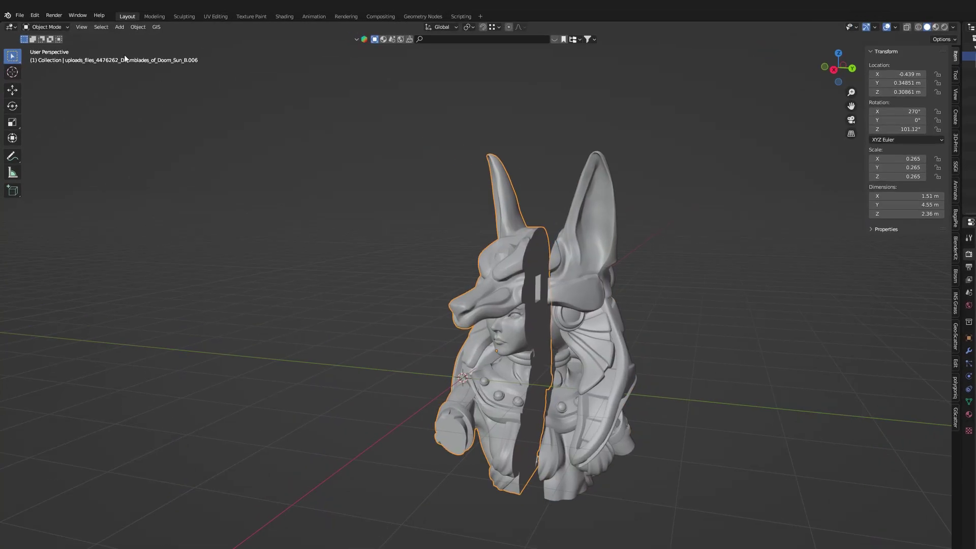
pyautogui.click(17, 16)
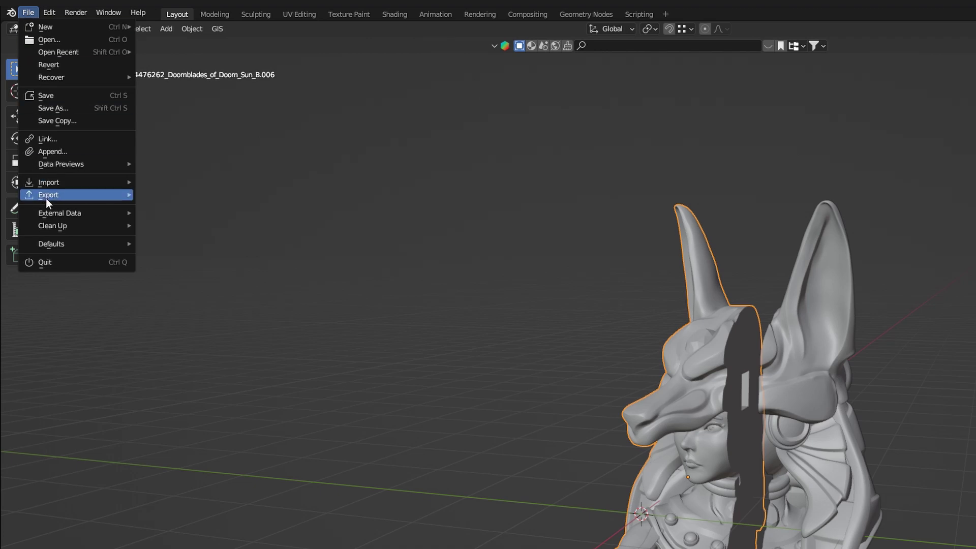
pyautogui.moveTo(47, 198)
pyautogui.click(193, 305)
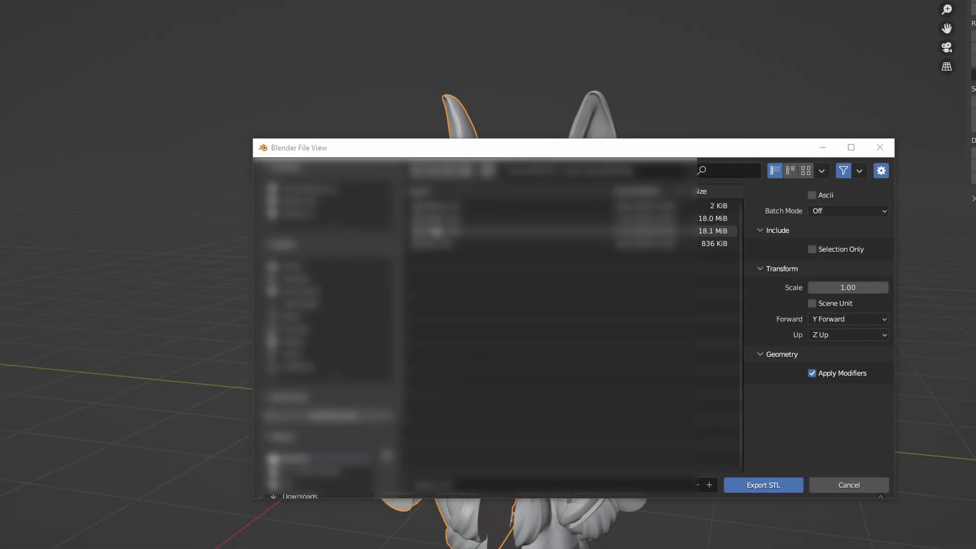
pyautogui.click(812, 250)
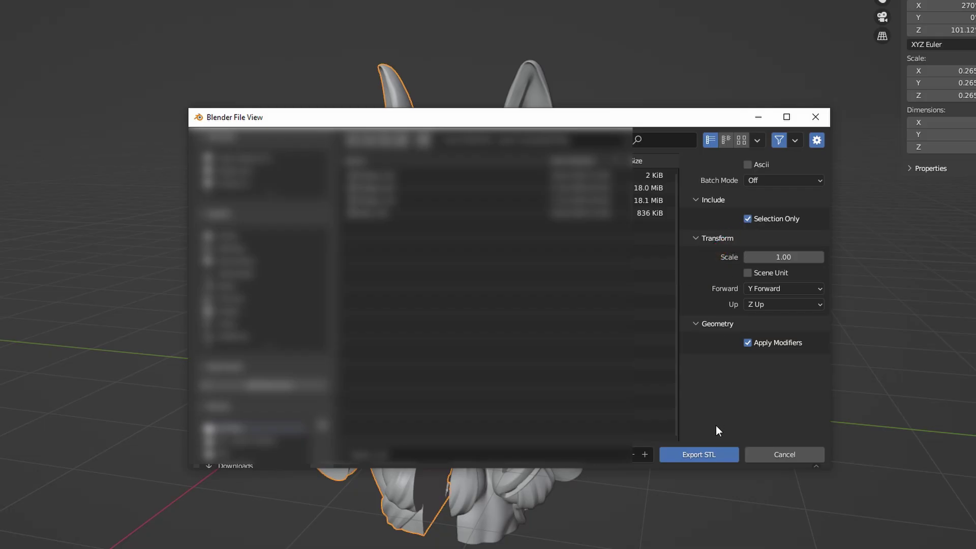
pyautogui.click(699, 454)
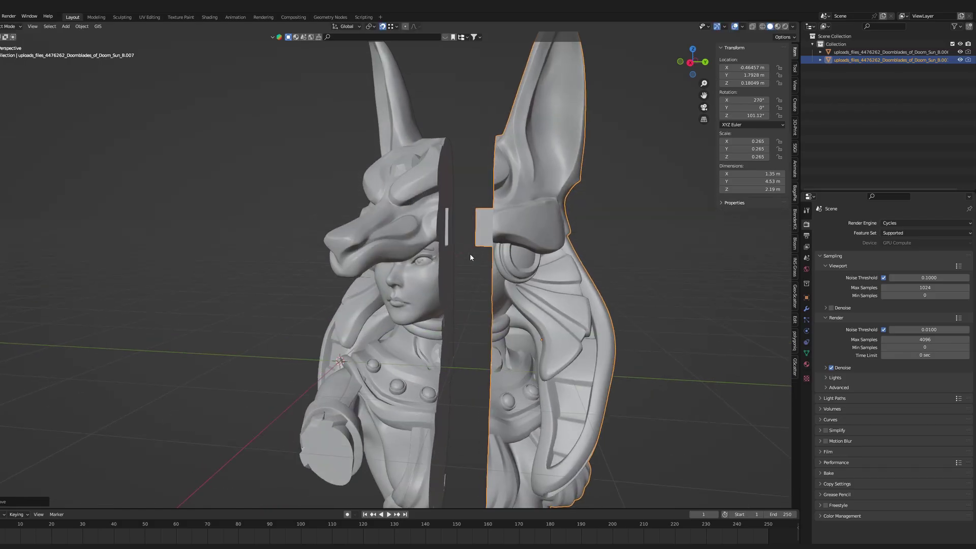
pyautogui.scroll(5, 468, 251)
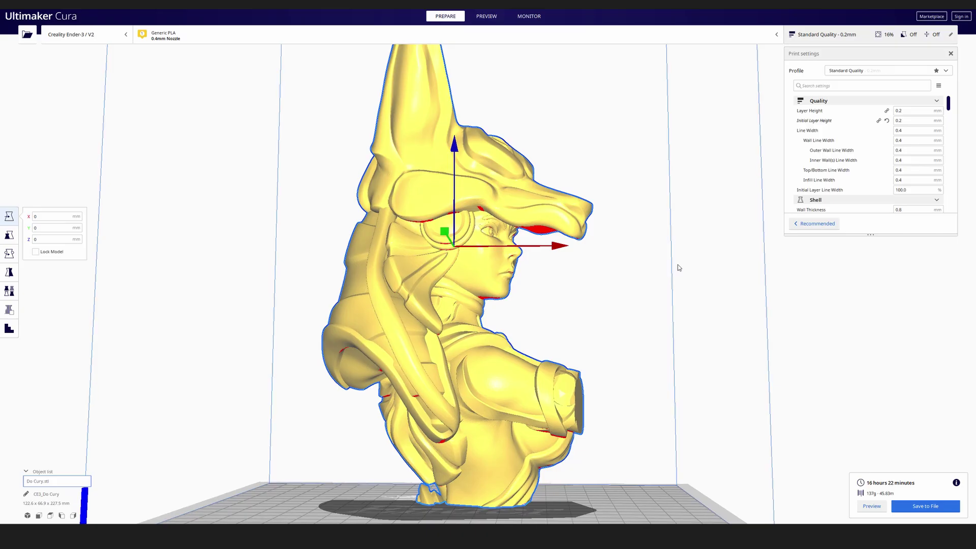
pyautogui.moveTo(678, 264); pyautogui.dragTo(325, 294, button='right')
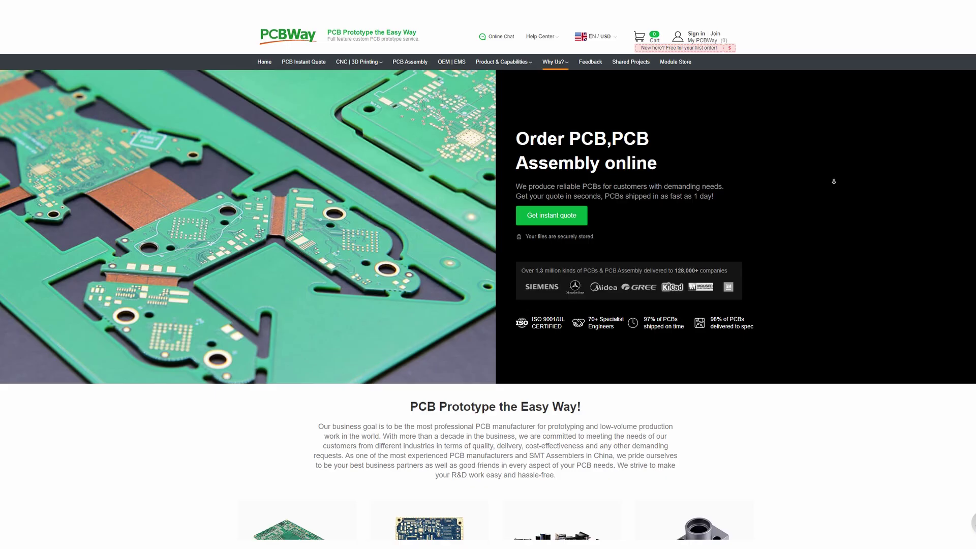
# Zoom the Cura view to inspect the imported half's flat cut face and mortise slot
pyautogui.scroll(-2, 833, 182)
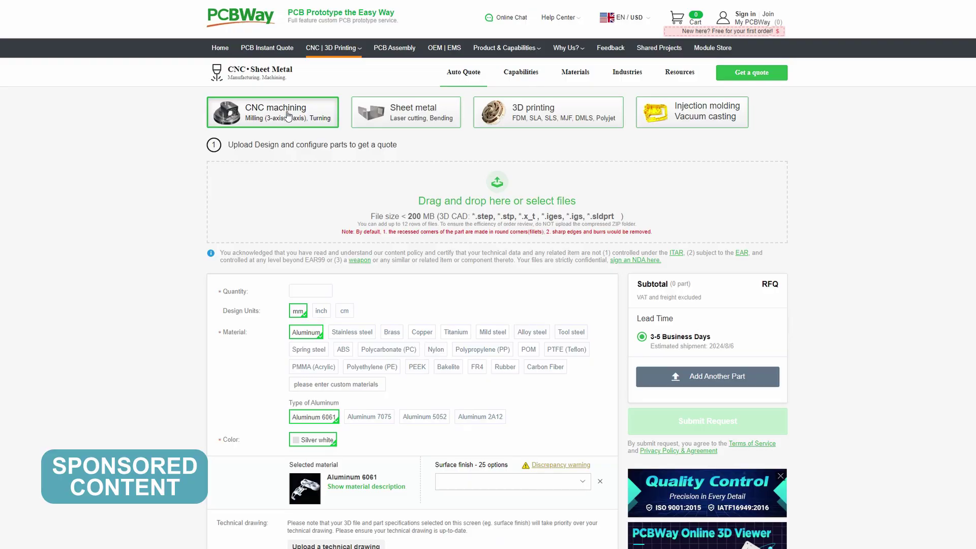
# Set the CNC machining quote quantity to 5 and browse PCBWay's capability cards
pyautogui.scroll(-3, 263, 186)
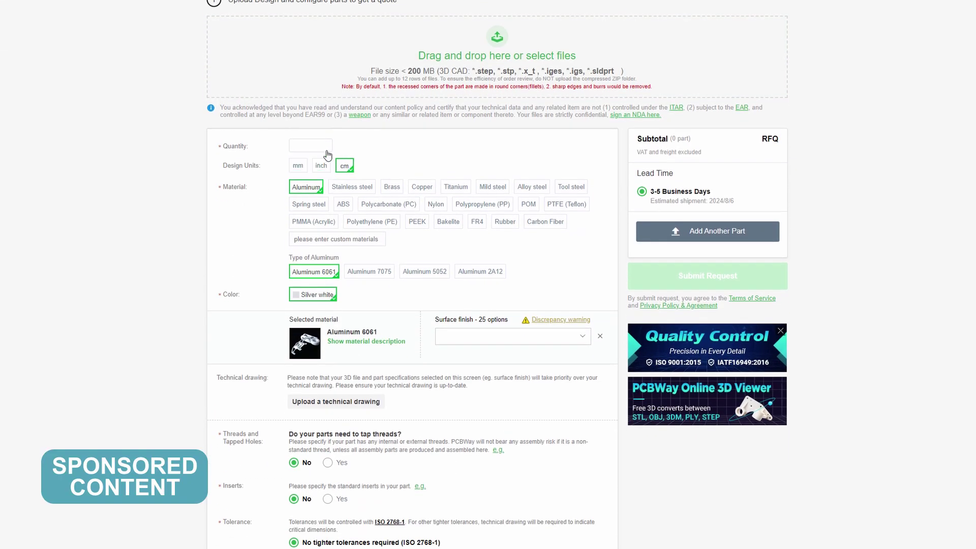
pyautogui.click(325, 147)
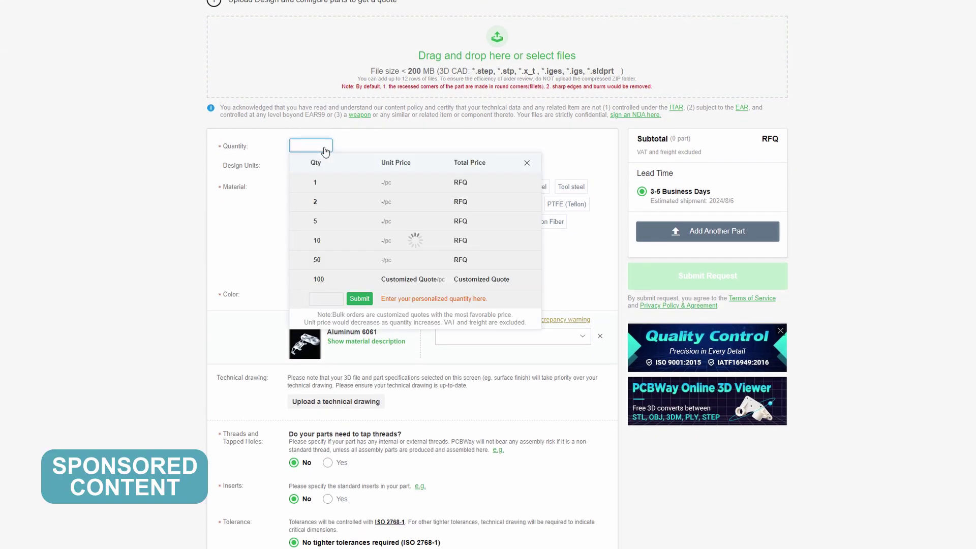
pyautogui.click(315, 222)
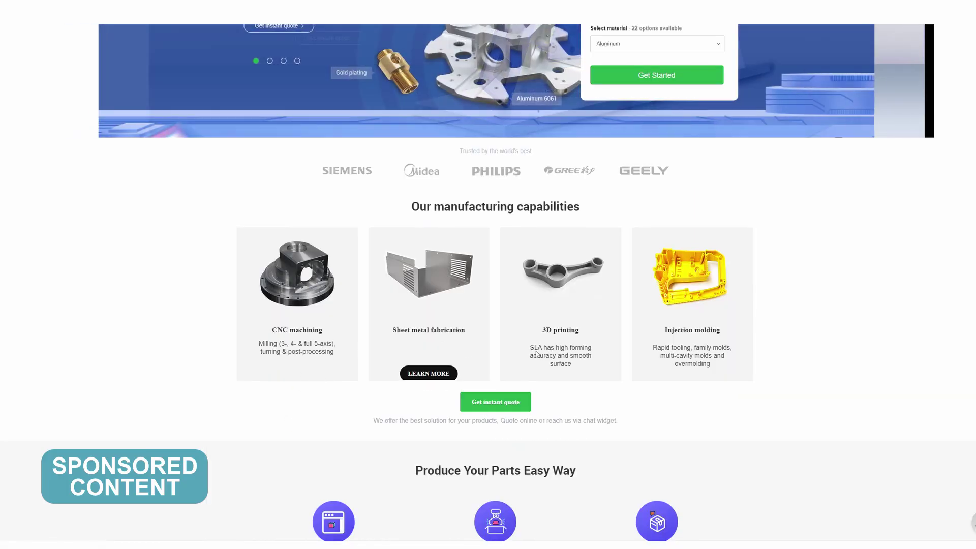
pyautogui.moveTo(651, 348)
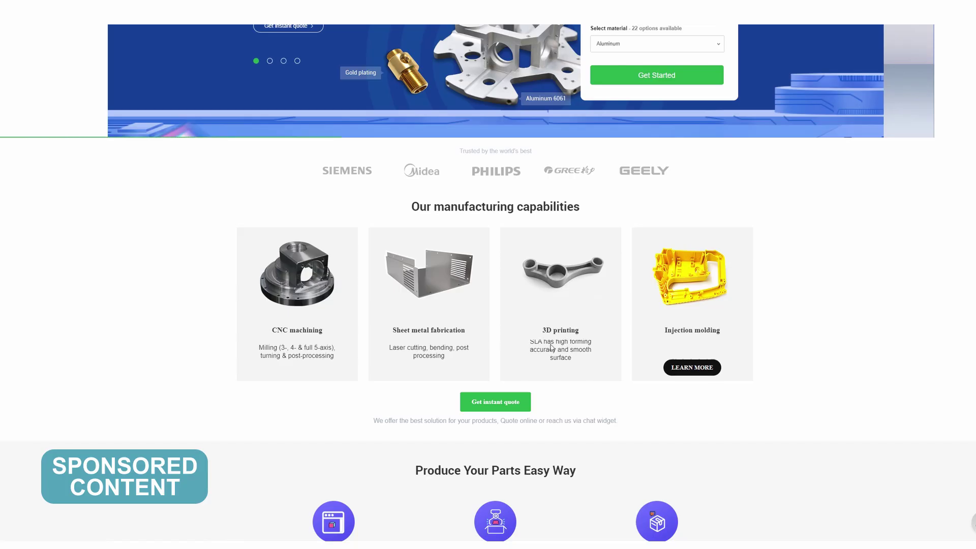
pyautogui.moveTo(471, 337)
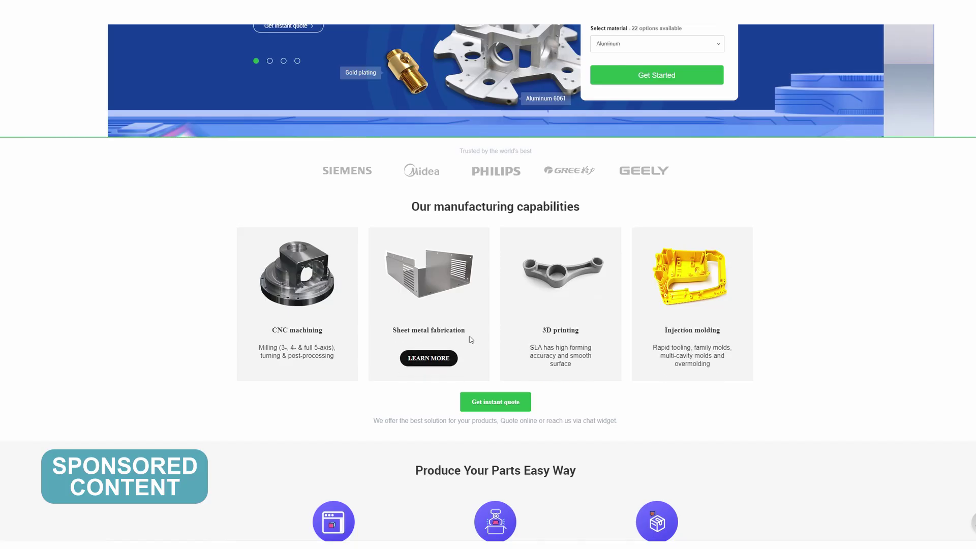